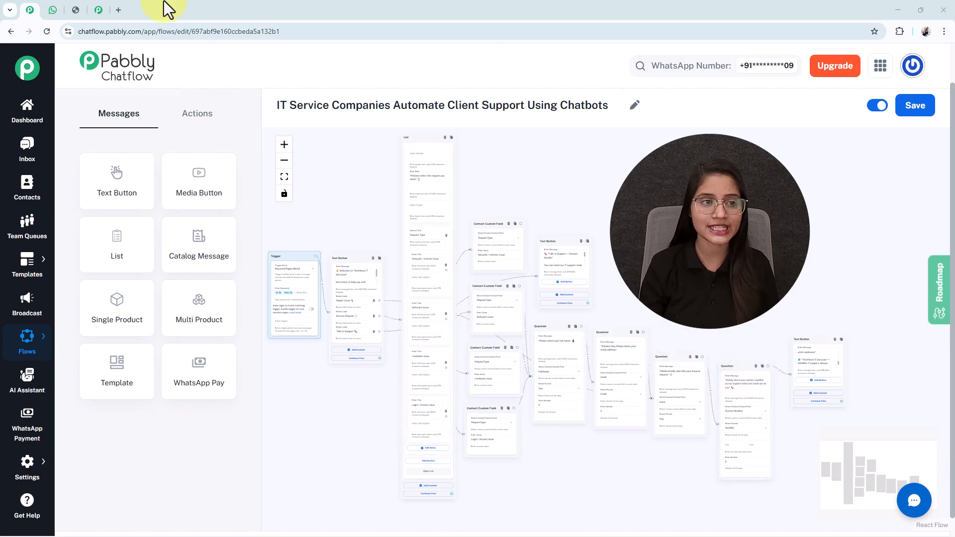
Send 'Hi' to the business bot in the WhatsApp Web chat
left_click(55, 11)
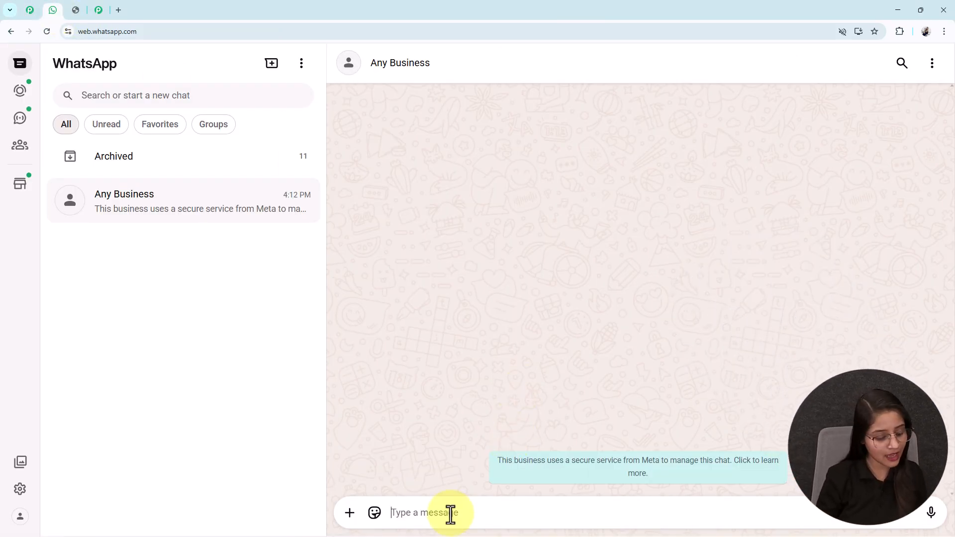
type("Hi")
key("Return")
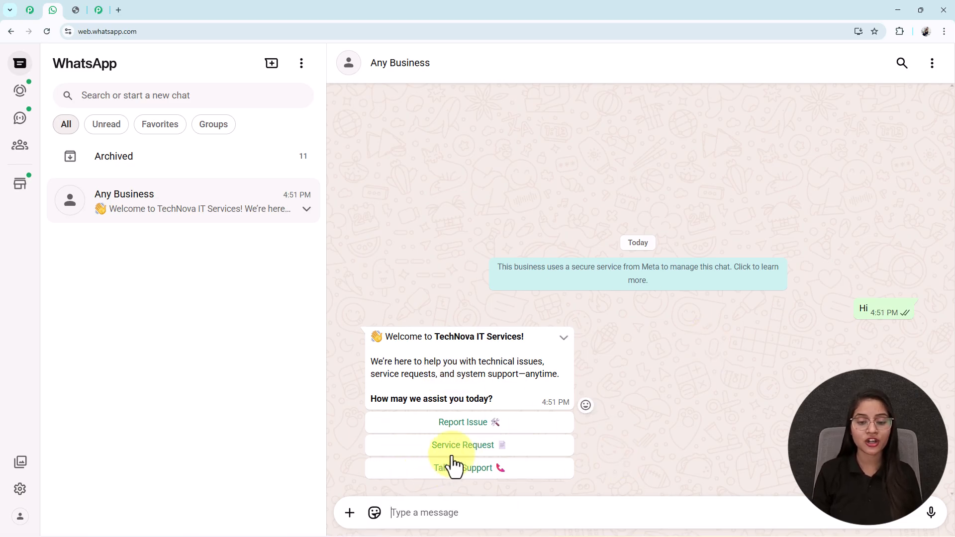
Choose Service Request, then submit Software Issue from the request list
left_click(462, 448)
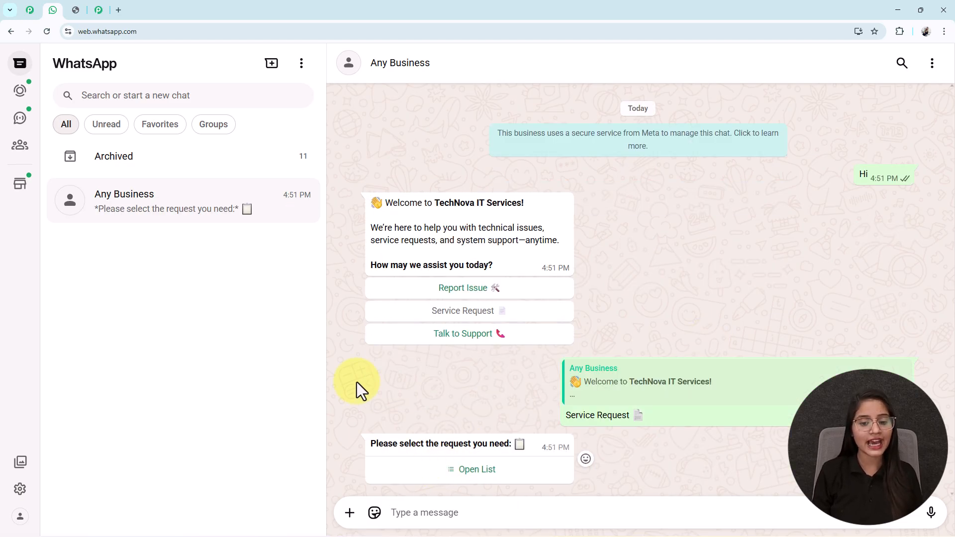
left_click_drag(530, 447, 348, 446)
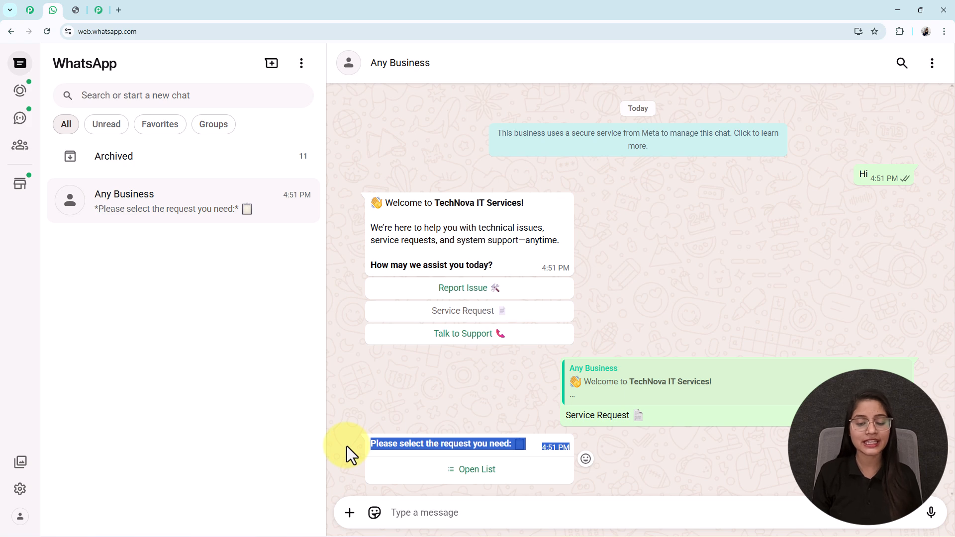
left_click(407, 451)
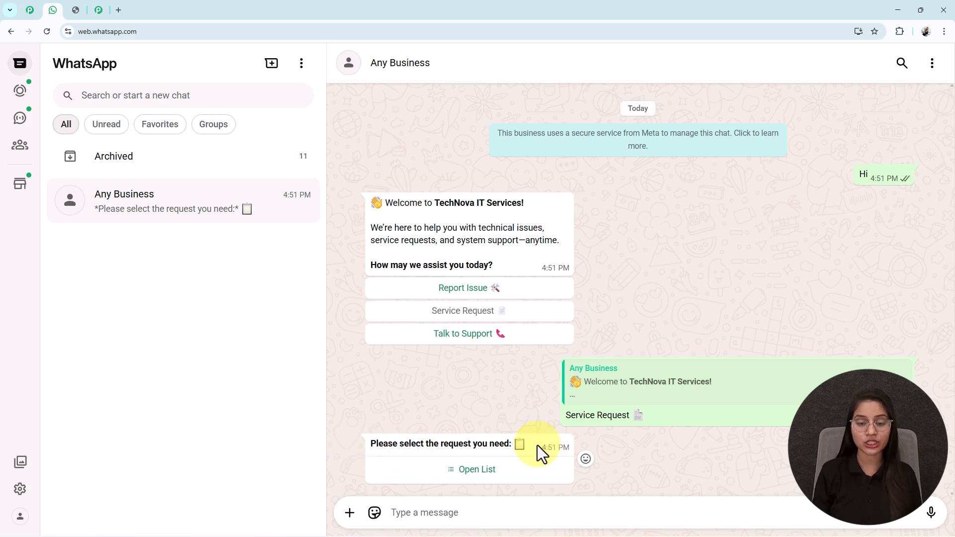
left_click(475, 472)
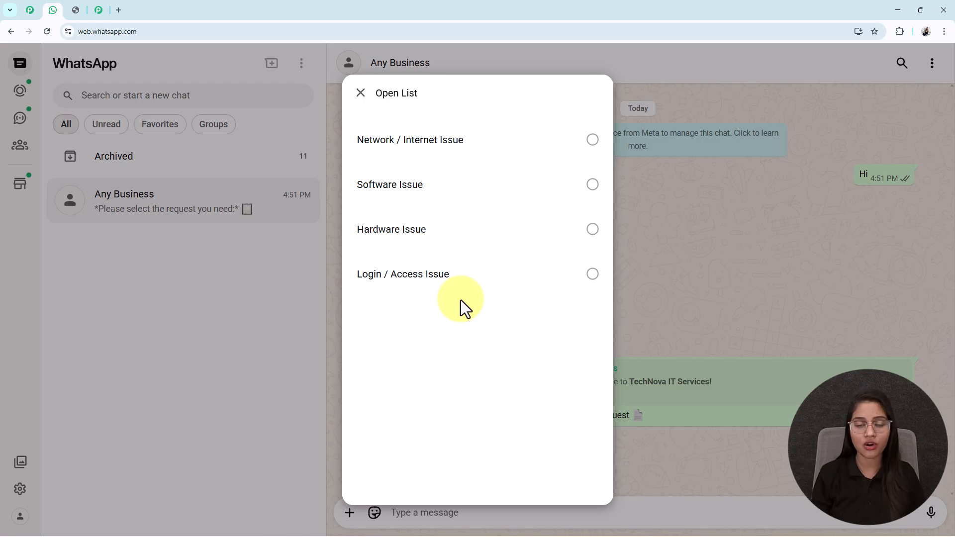
left_click(405, 196)
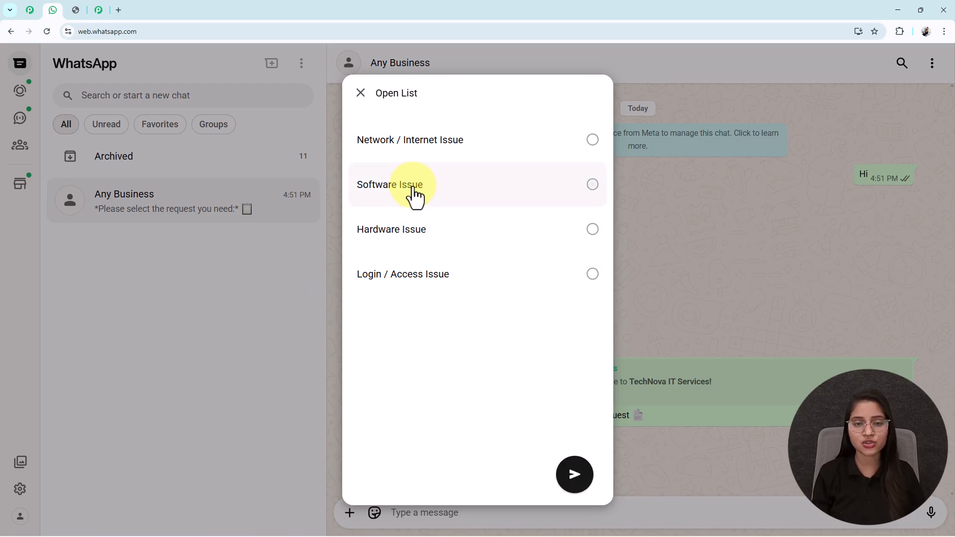
left_click(577, 480)
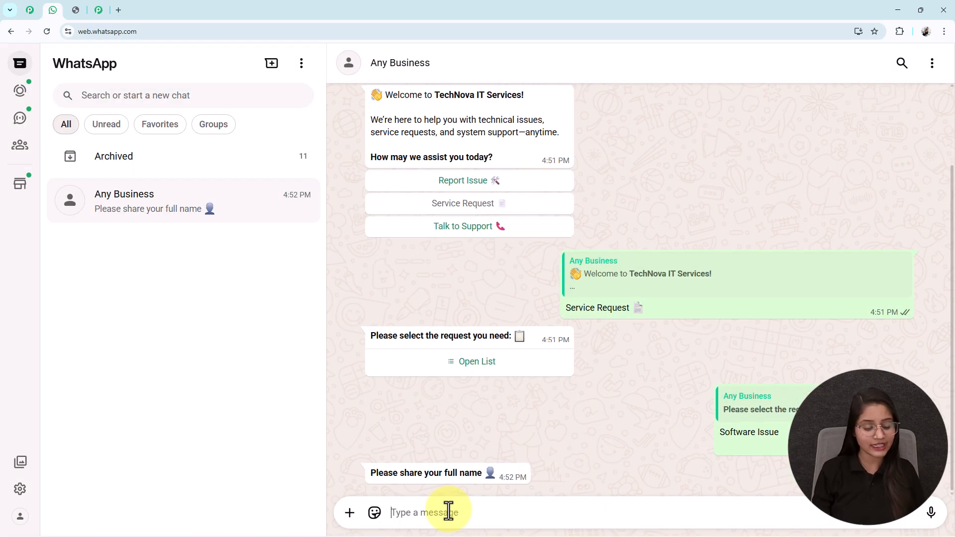
Reply with a full name, an email address, the pasted software issue description and a contact phone number
type("S")
type("mart Use")
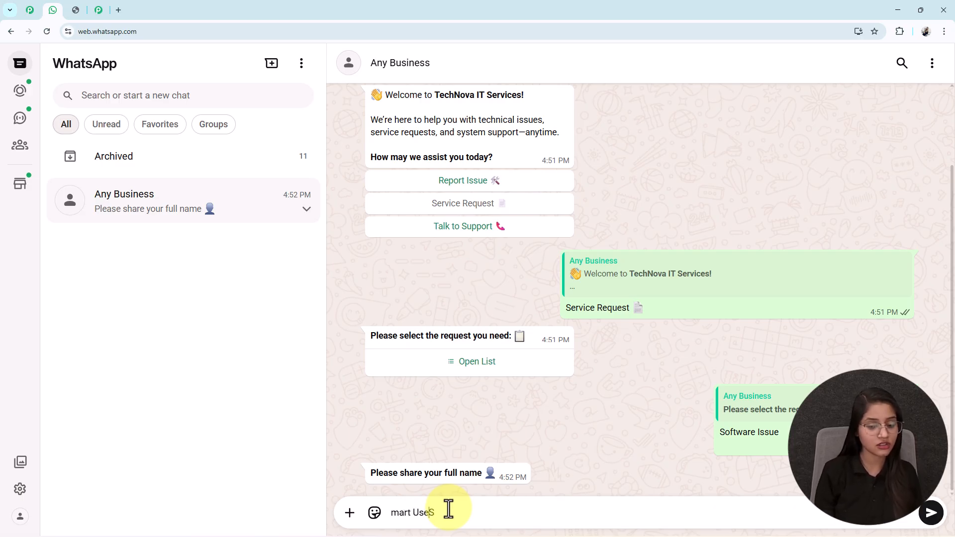
key("Return")
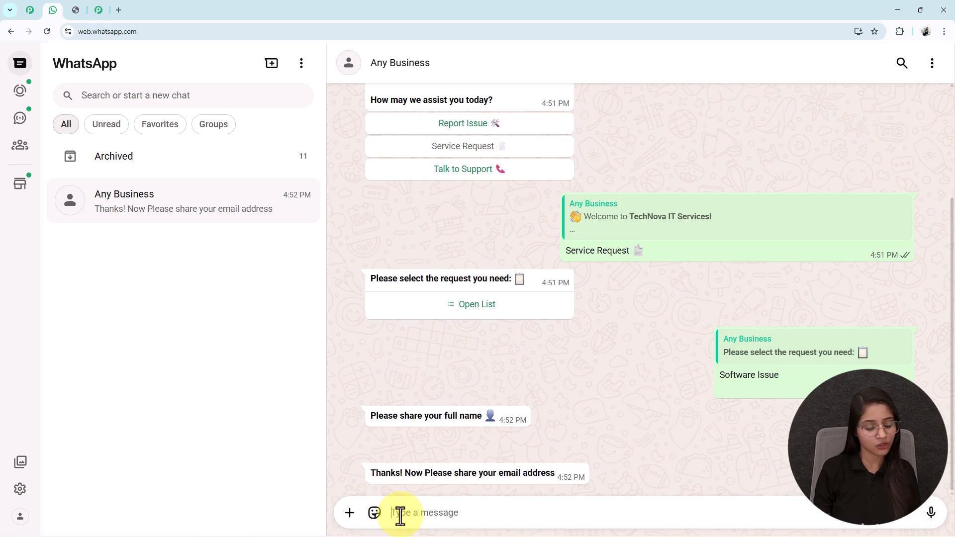
type("t")
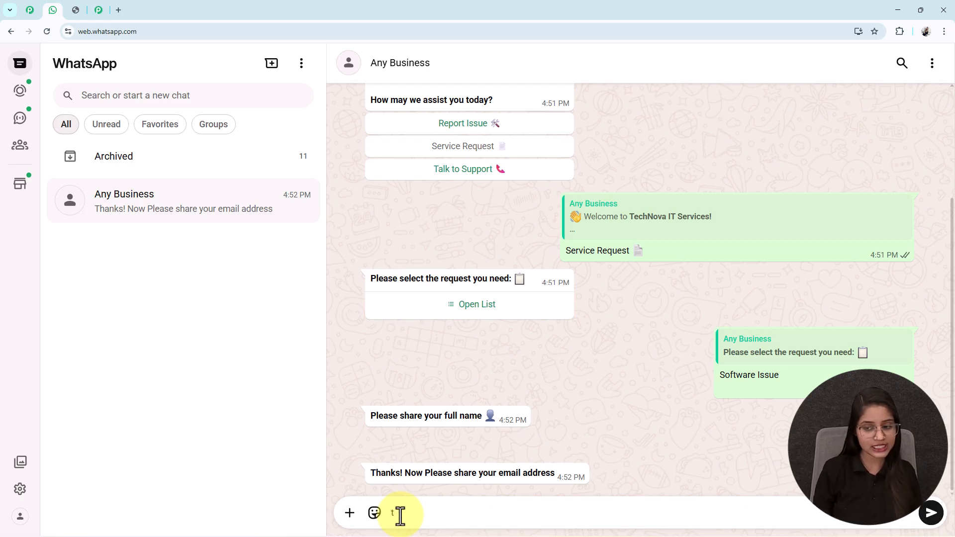
key("Return")
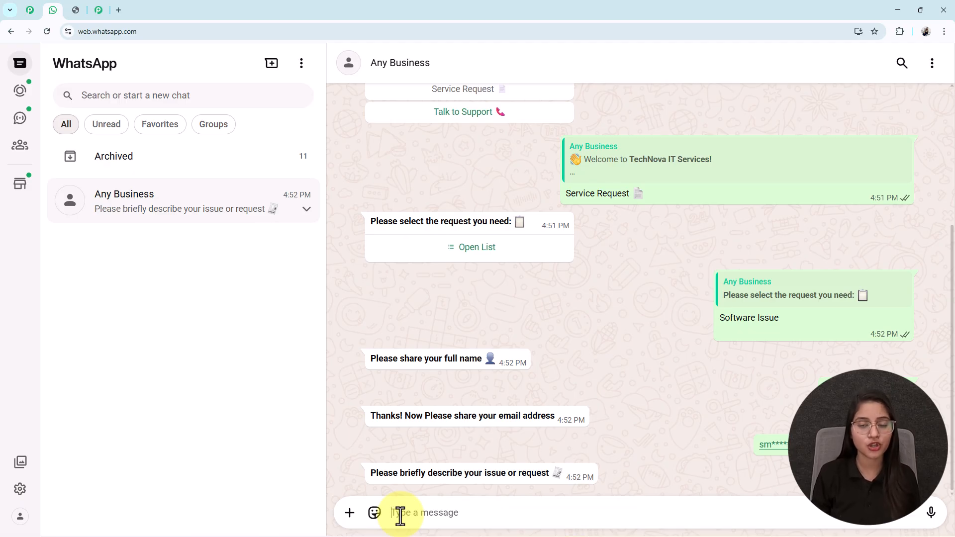
key("ctrl+v")
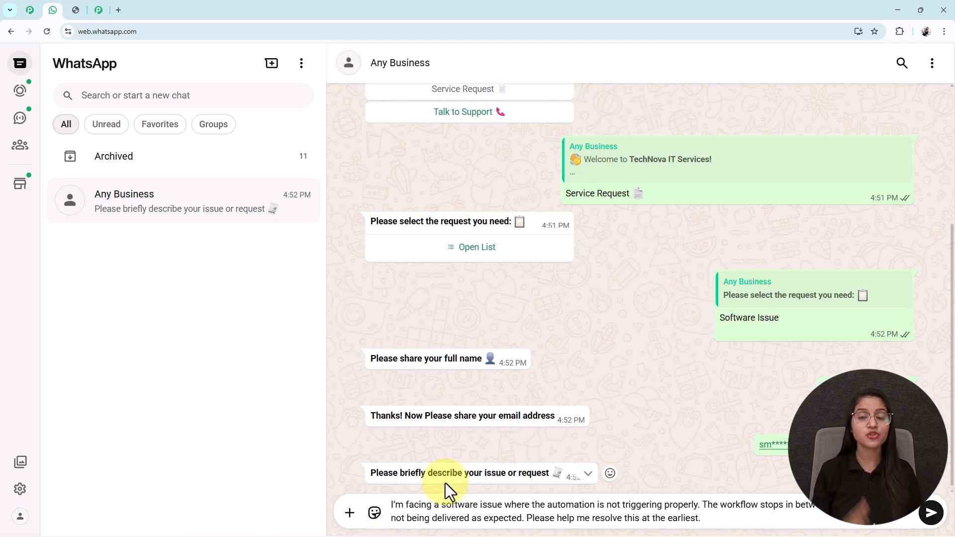
key("Return")
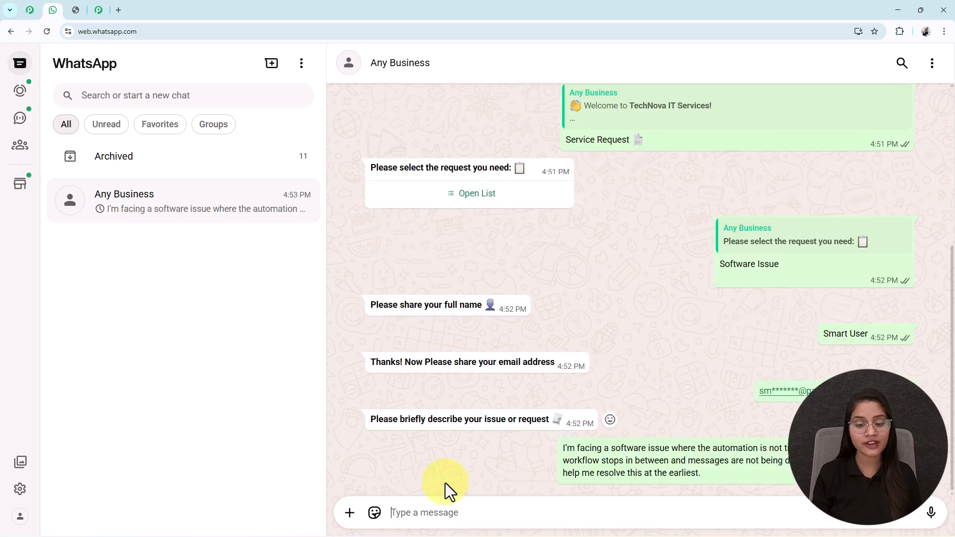
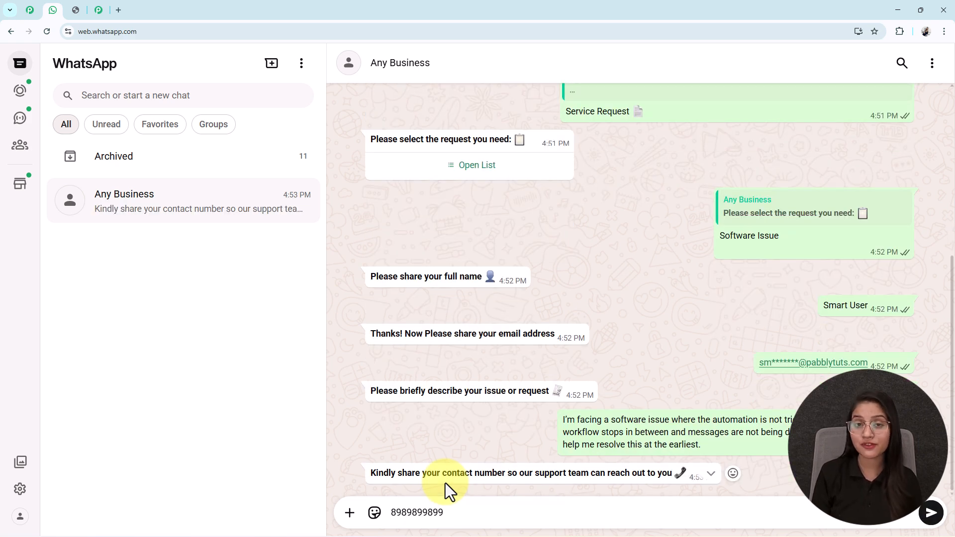
key("Return")
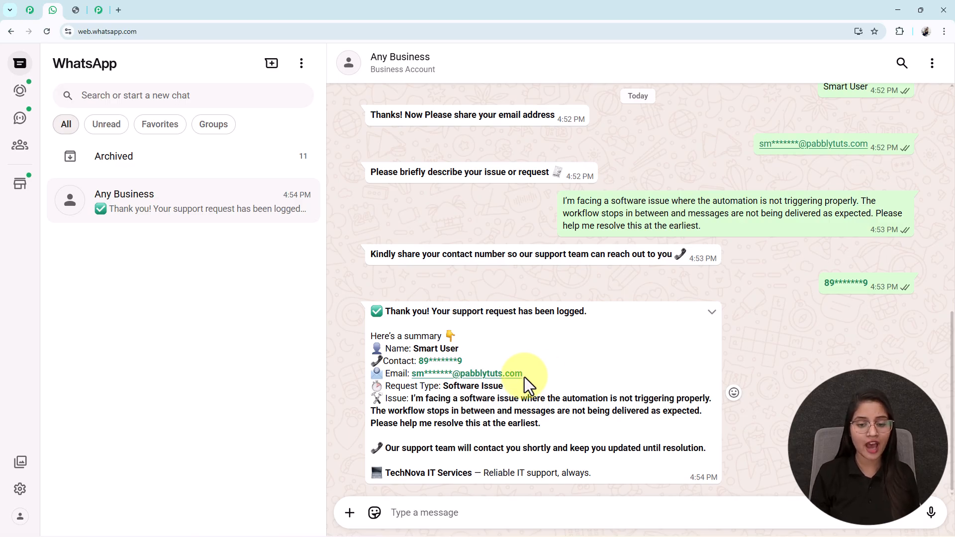
Compare the summary message's details against the name and other answers sent earlier
left_click_drag(411, 349, 506, 345)
left_click(452, 345)
scroll(845, 149, "up", 2)
double_click(859, 186)
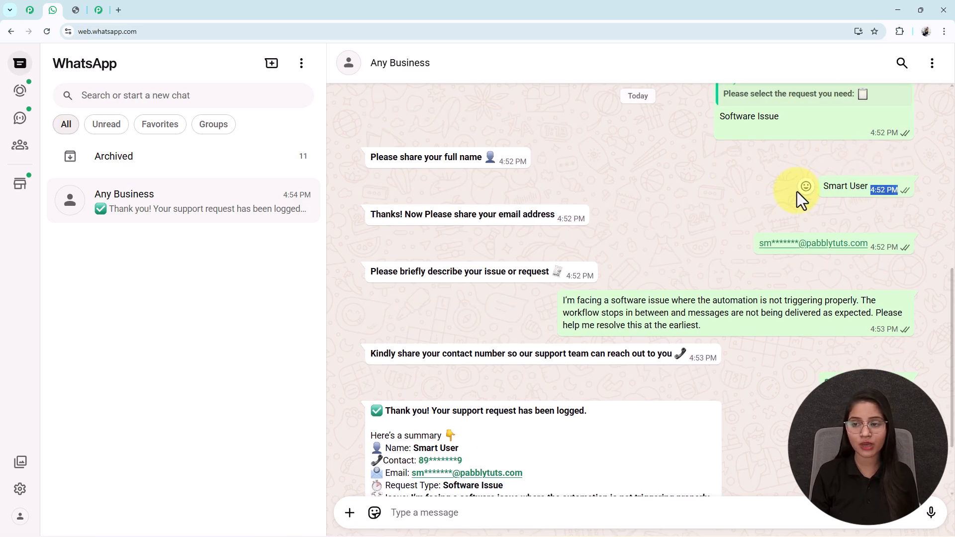
scroll(581, 337, "down", 2)
left_click_drag(504, 389, 442, 391)
scroll(820, 165, "up", 3)
left_click_drag(805, 175, 675, 168)
scroll(629, 367, "down", 2)
left_click_drag(561, 254, 734, 290)
scroll(605, 357, "down", 1)
left_click(423, 368)
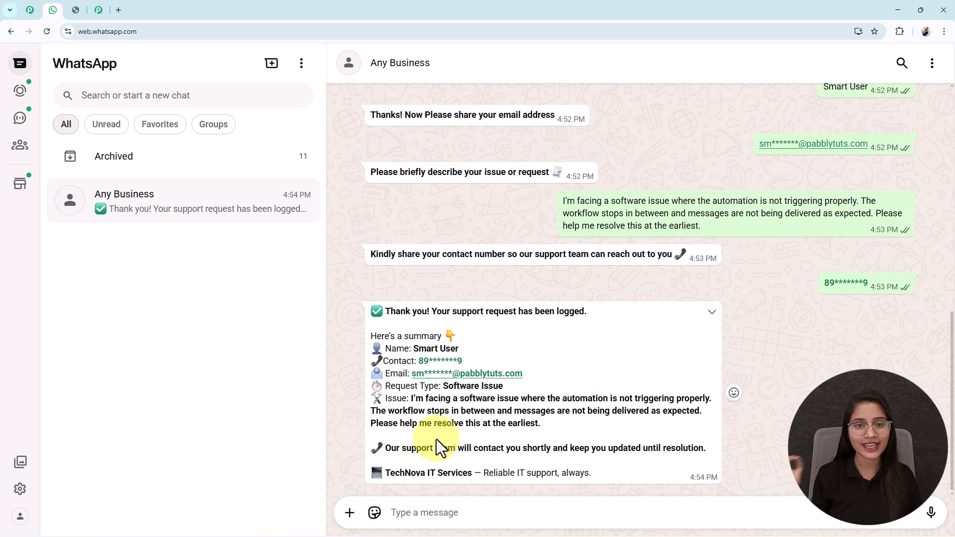
Review the chat once more, then switch to the tab with the Pabbly coupon image
scroll(437, 439, "up", 8)
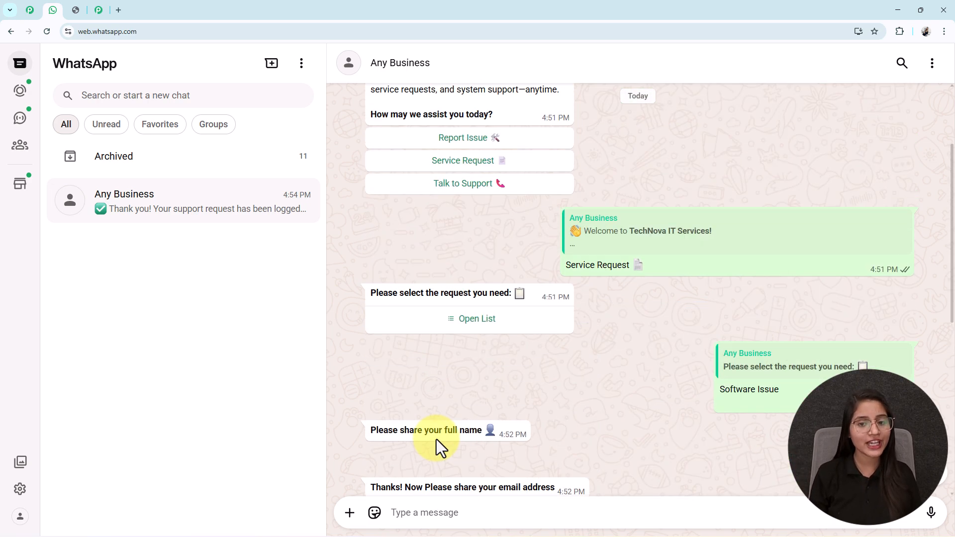
scroll(437, 440, "down", 8)
scroll(437, 439, "up", 5)
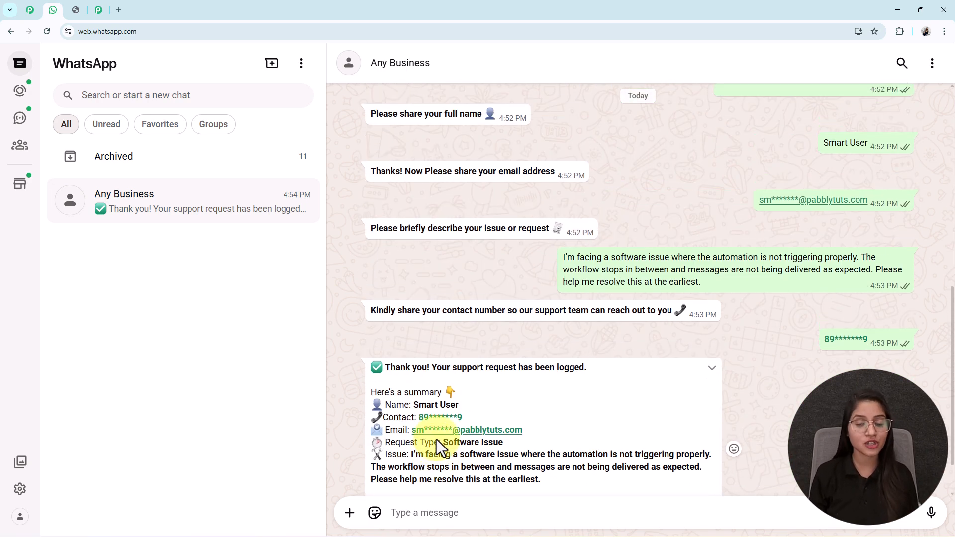
scroll(437, 440, "up", 4)
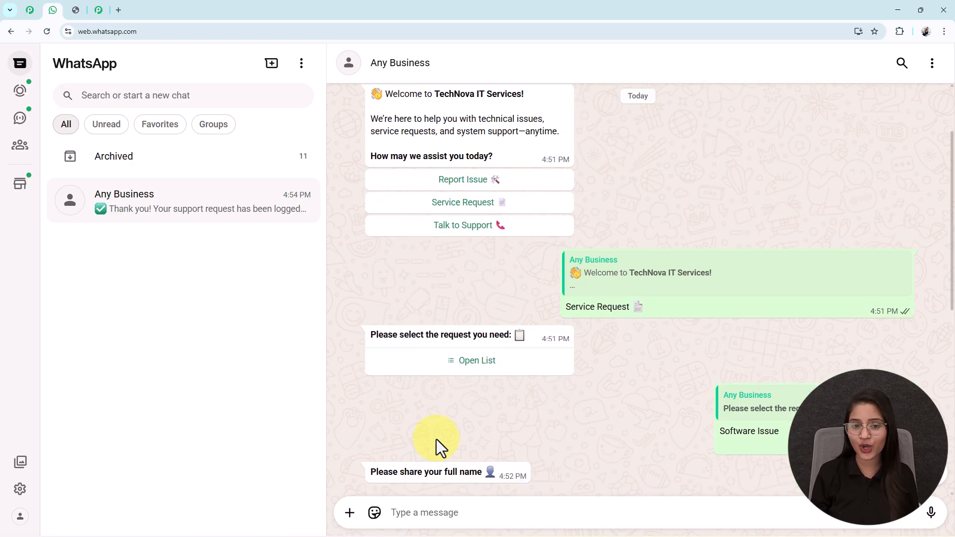
scroll(437, 439, "down", 7)
scroll(437, 439, "up", 3)
scroll(436, 440, "down", 4)
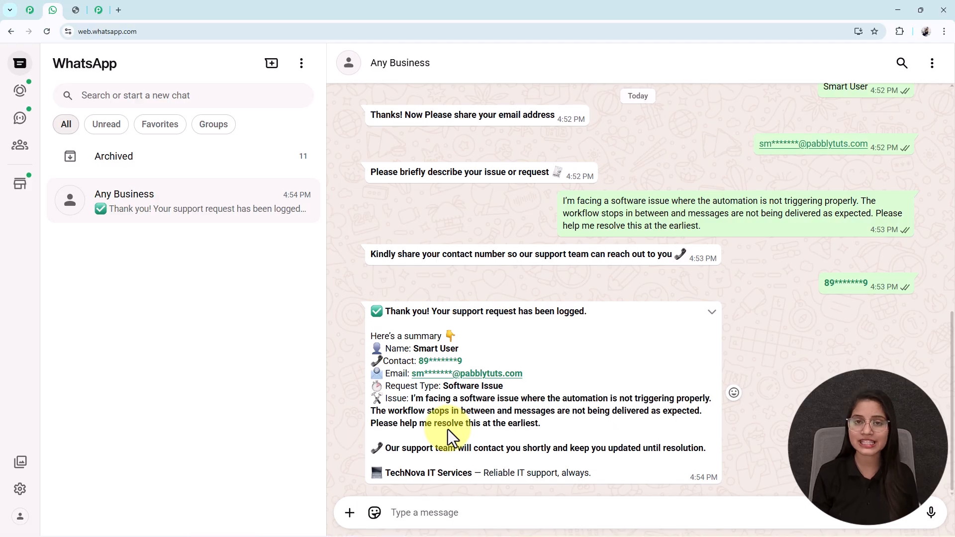
left_click(80, 12)
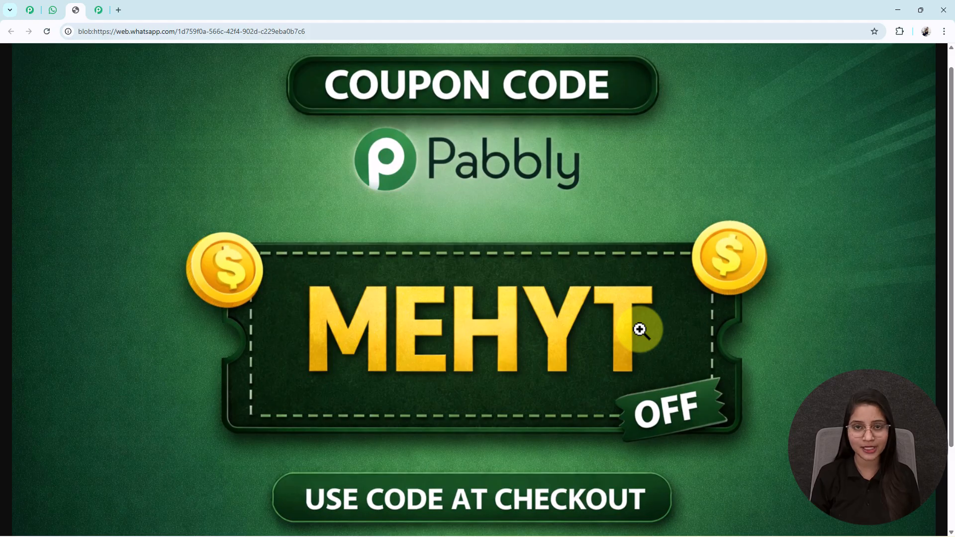
Glance back over the WhatsApp chat, then open a new Chrome tab on the Google start page
left_click(53, 10)
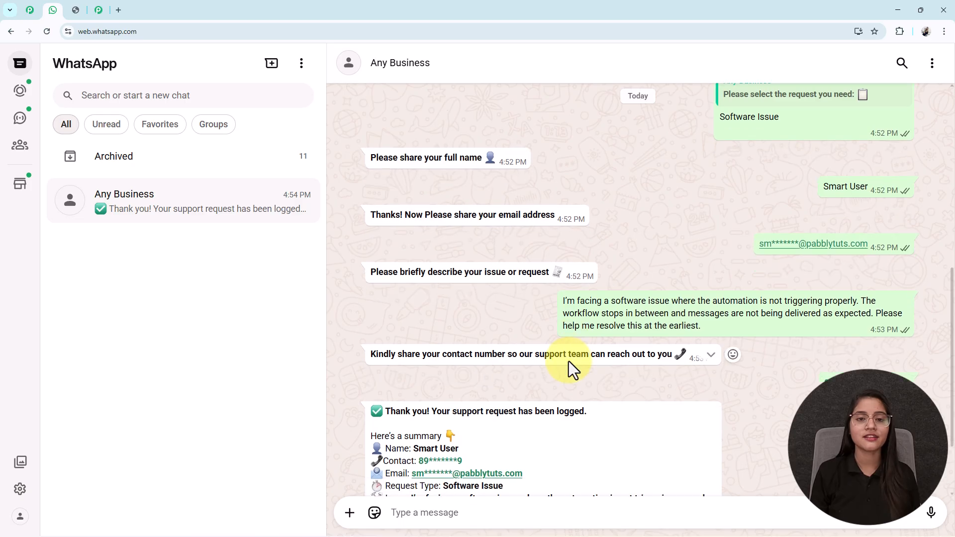
scroll(568, 361, "up", 6)
scroll(569, 361, "down", 6)
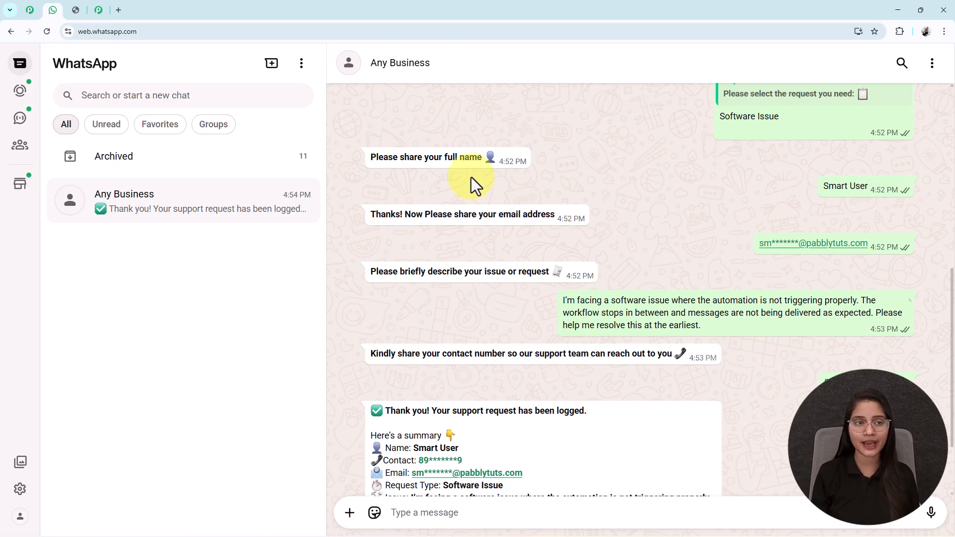
left_click(120, 10)
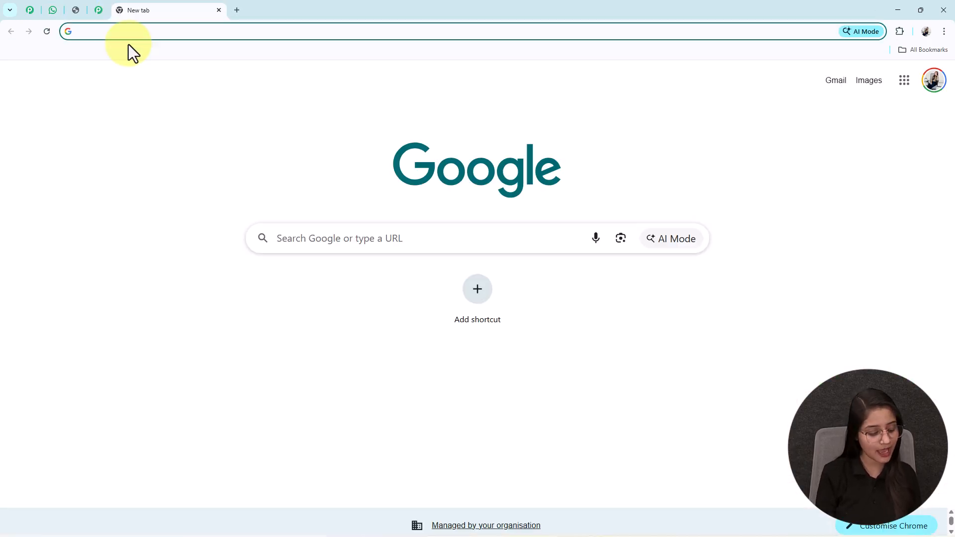
Visit the Pabbly Chatflow website, dismiss the Republic Day popup, and sign in to All Pabbly Apps
type("pabbly.com/chatflow")
key("Return")
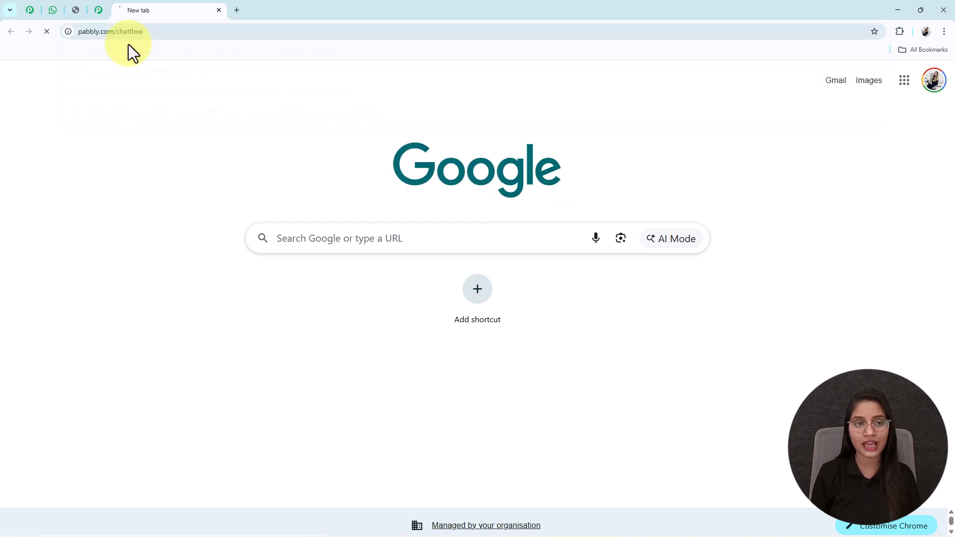
scroll(164, 259, "down", 10)
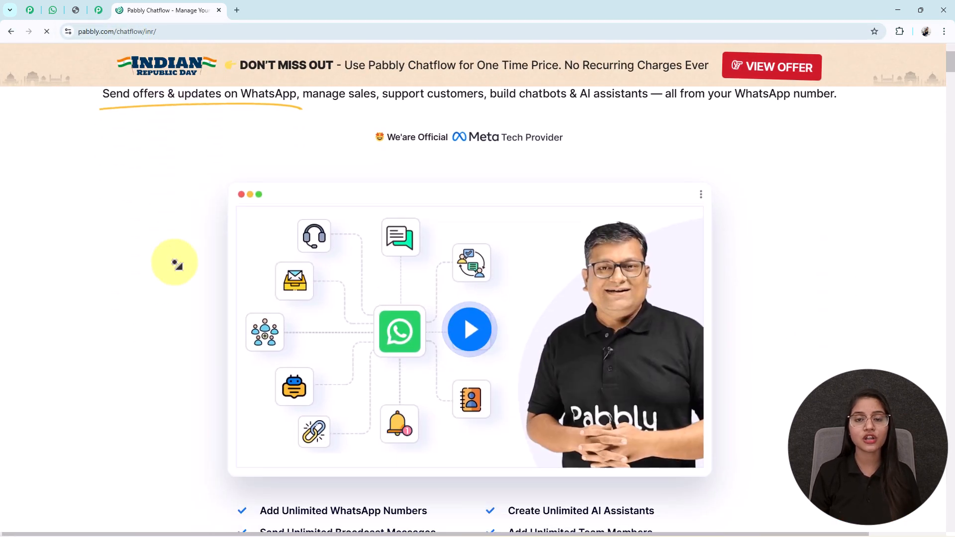
scroll(131, 269, "down", 18)
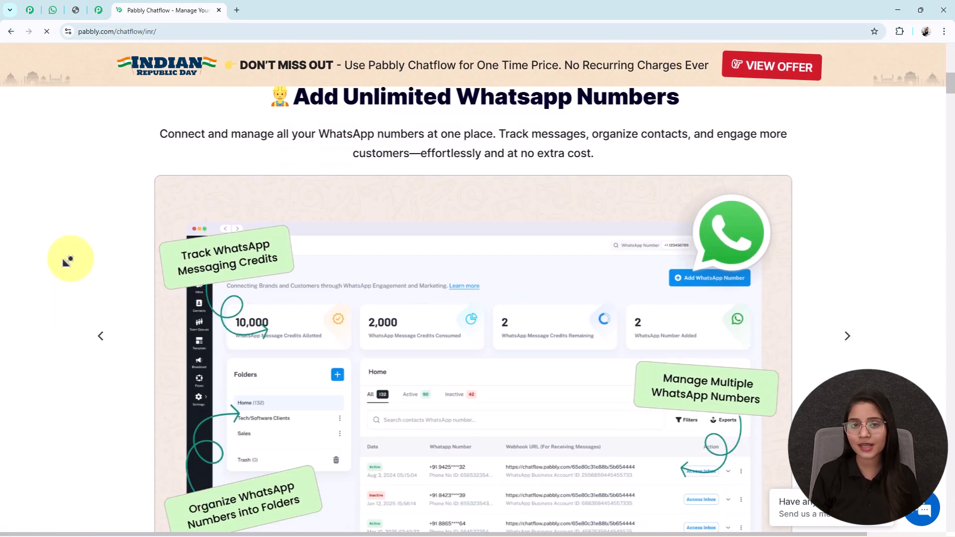
scroll(68, 261, "down", 13)
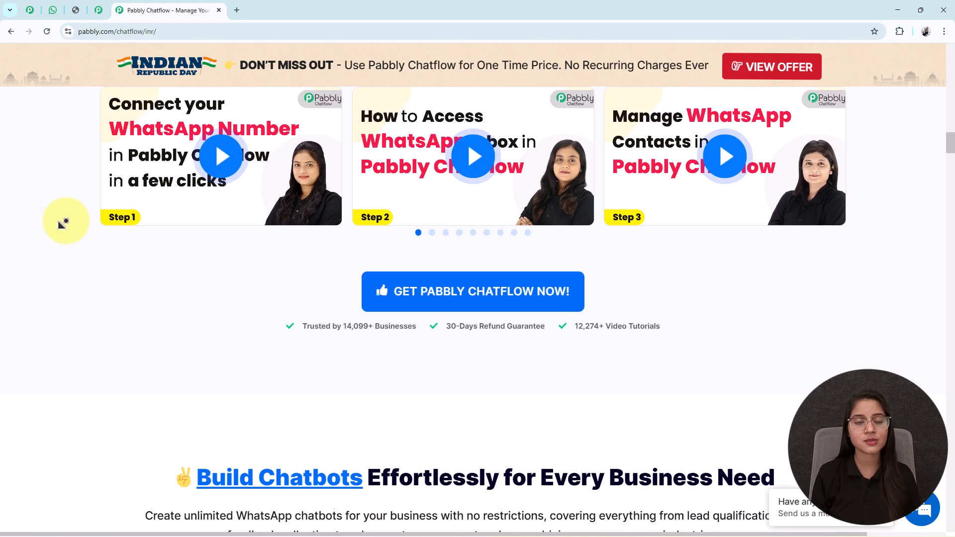
scroll(35, 131, "up", 20)
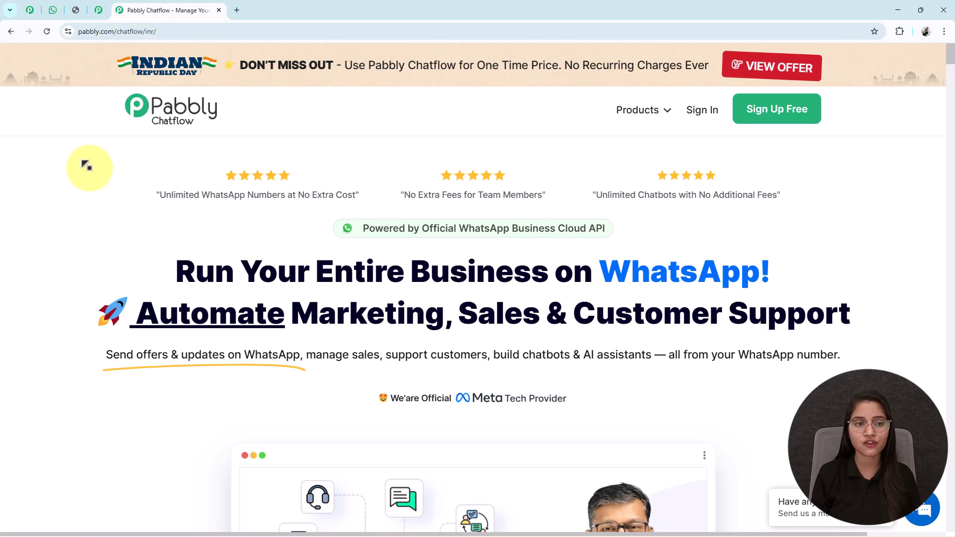
scroll(100, 194, "up", 1)
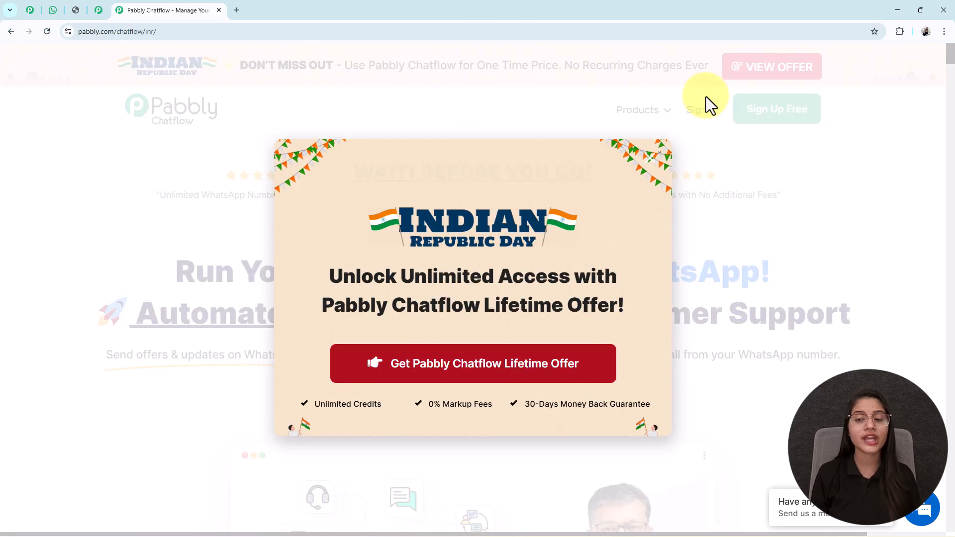
left_click(649, 158)
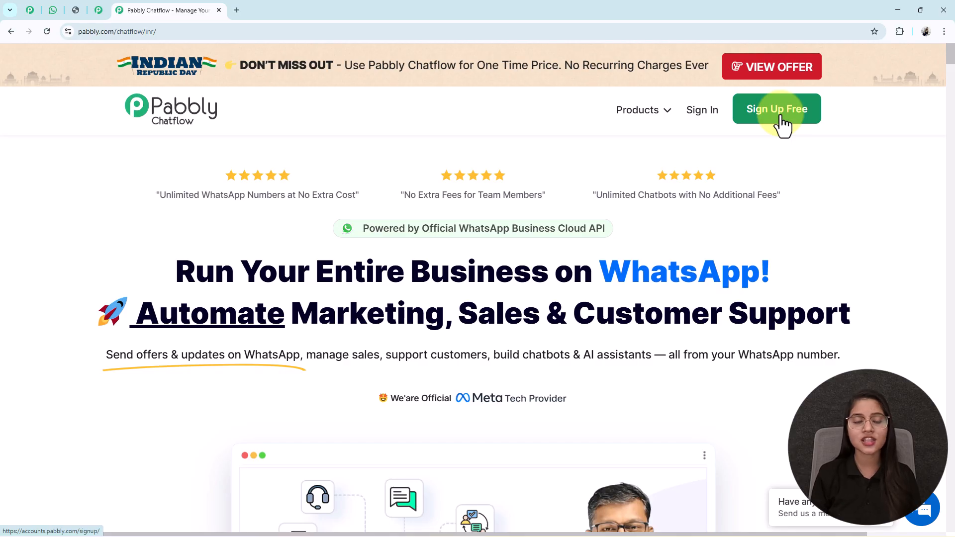
left_click(695, 112)
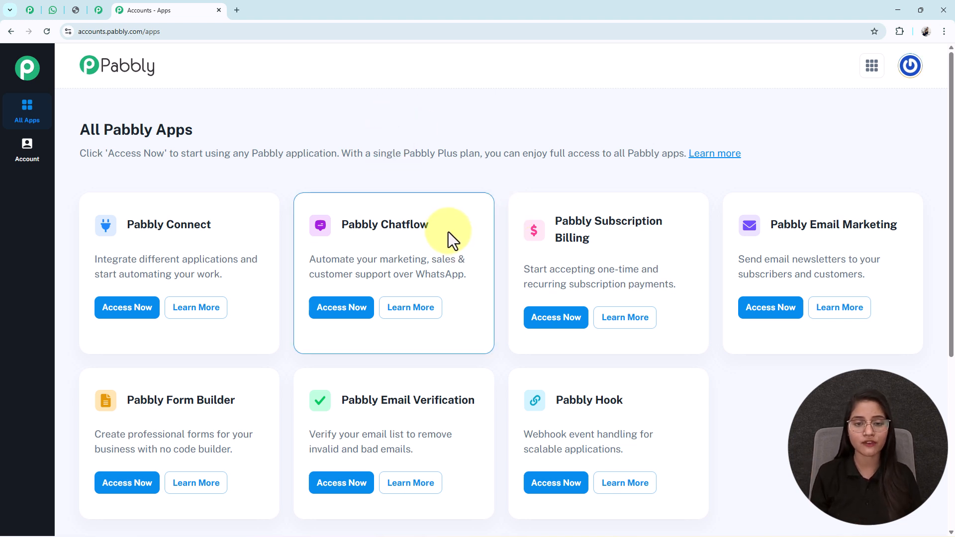
Launch Pabbly Chatflow and open Flows, showing the 119 existing inactive flows
left_click_drag(431, 225, 341, 225)
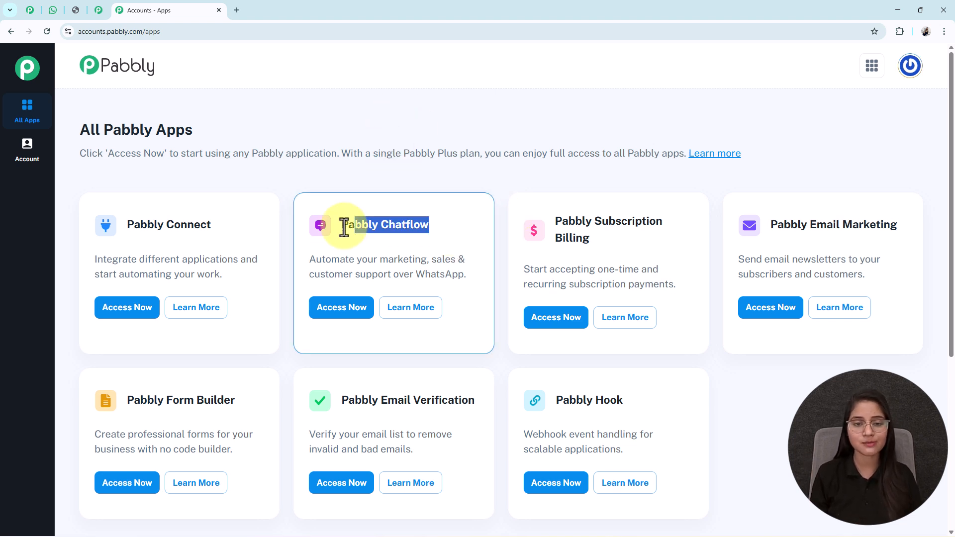
left_click(330, 314)
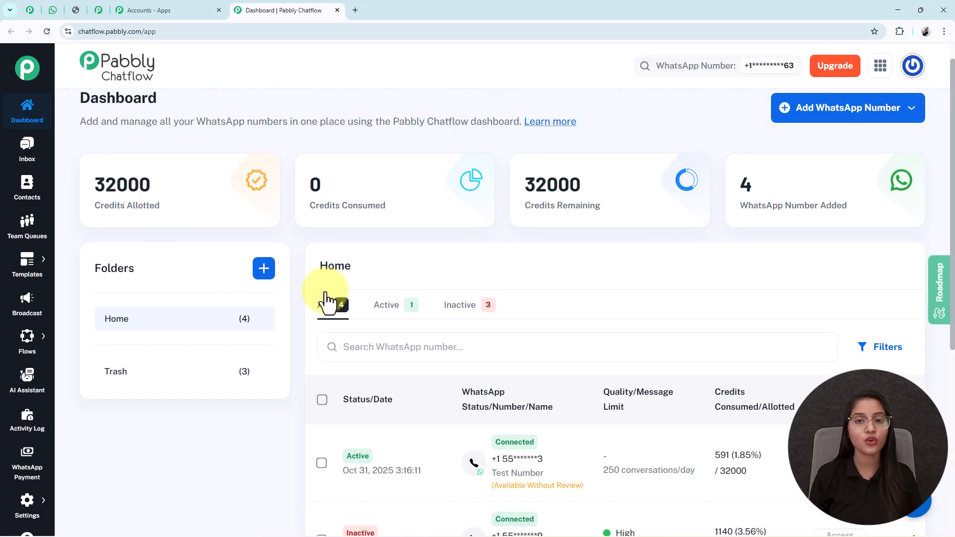
scroll(326, 301, "up", 1)
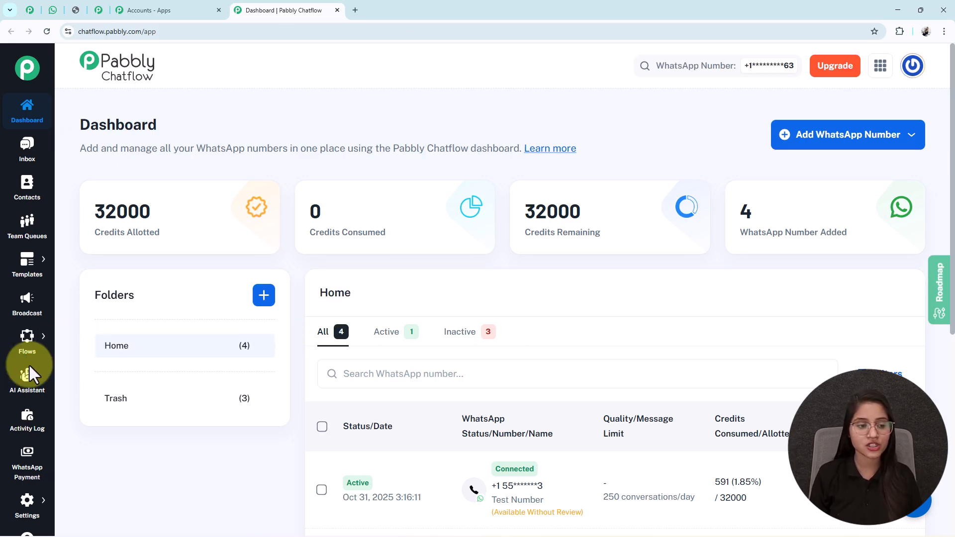
mouse_move(25, 348)
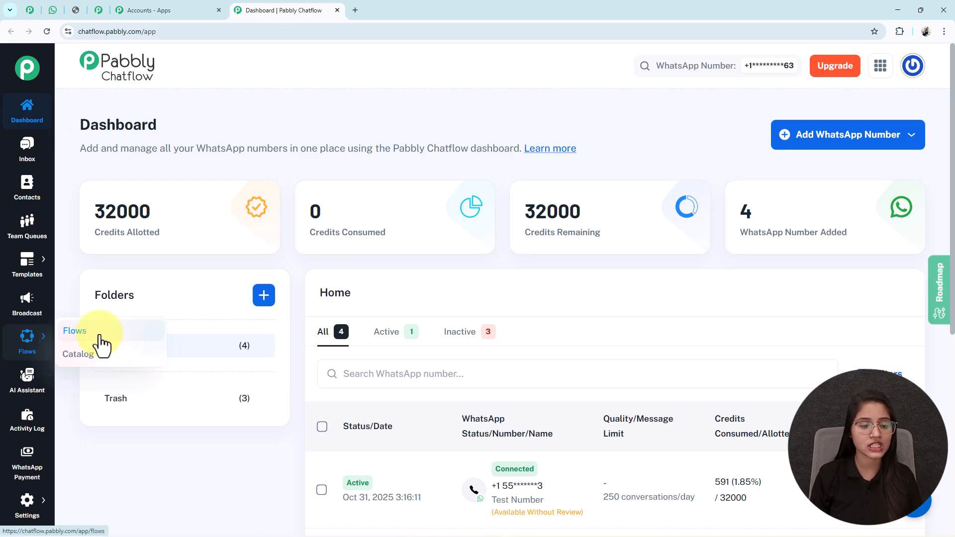
left_click(75, 331)
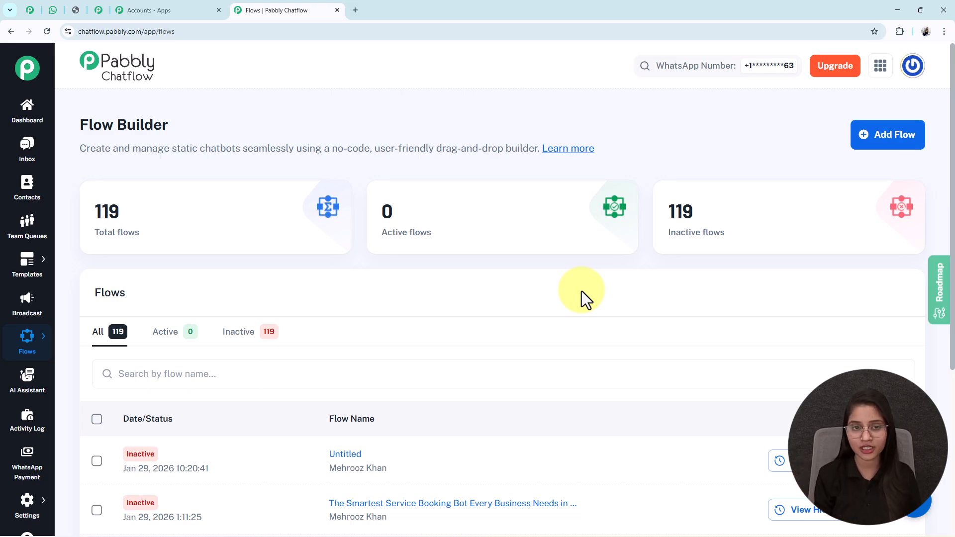
Add a new flow and rename it 'IT Service Companies Automate Client Support Using Chatbots'
left_click(904, 147)
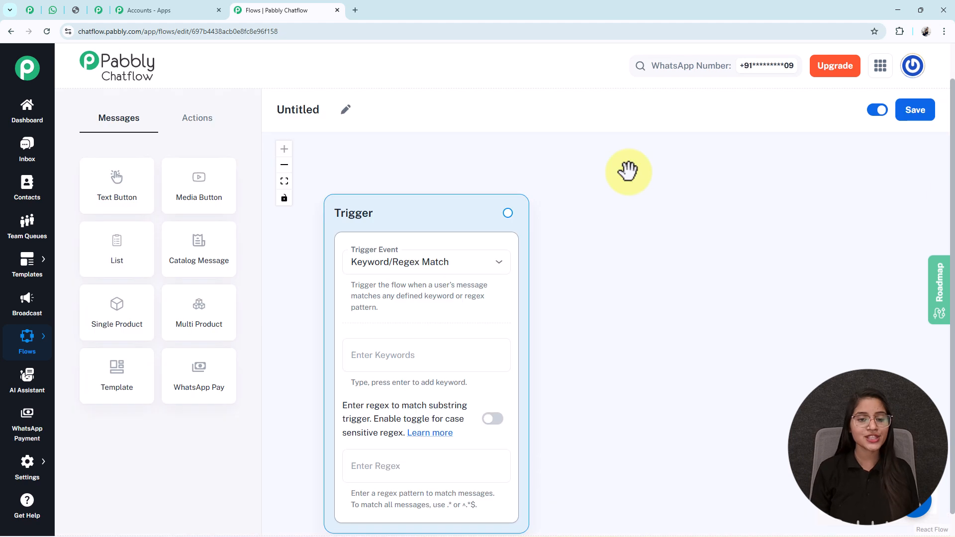
left_click_drag(373, 215, 370, 194)
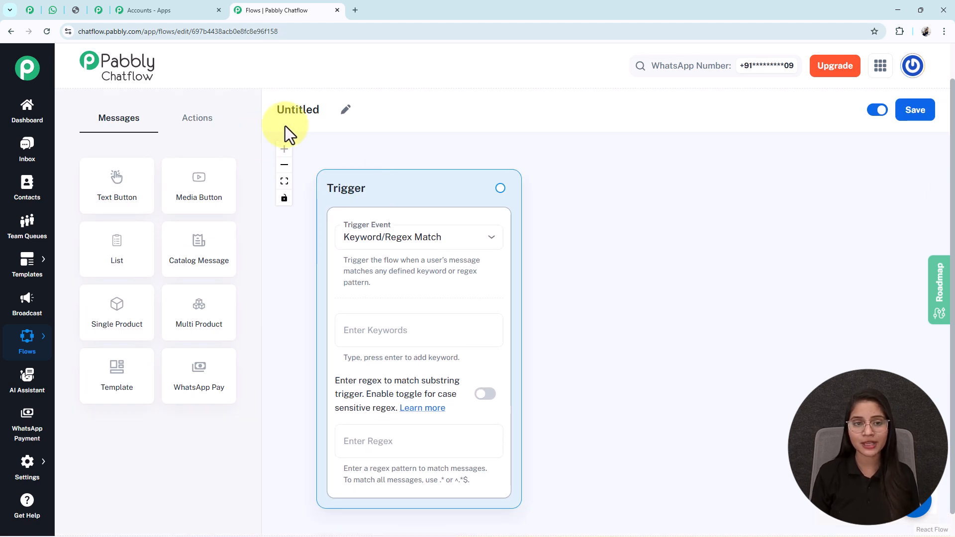
left_click(342, 116)
left_click_drag(322, 109, 240, 115)
type("IT Service Companies Automate Client Support Using Chatbots")
left_click(616, 177)
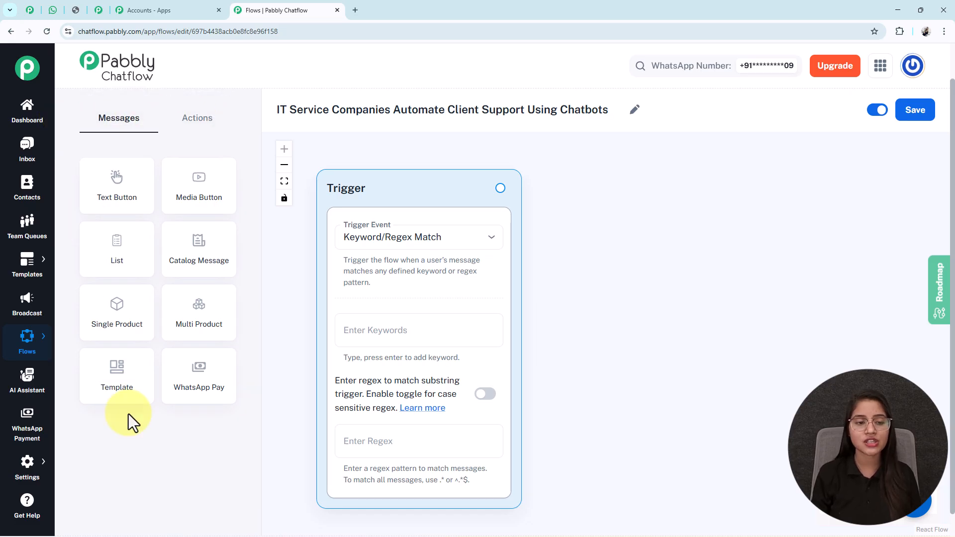
left_click(188, 133)
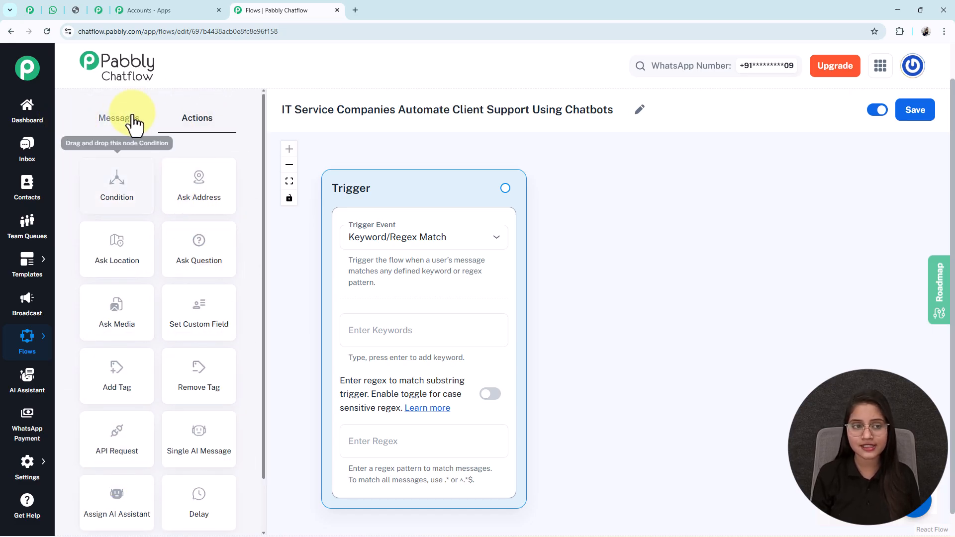
Save the new flow, getting the 'Flow updated successfully' confirmation
left_click(114, 131)
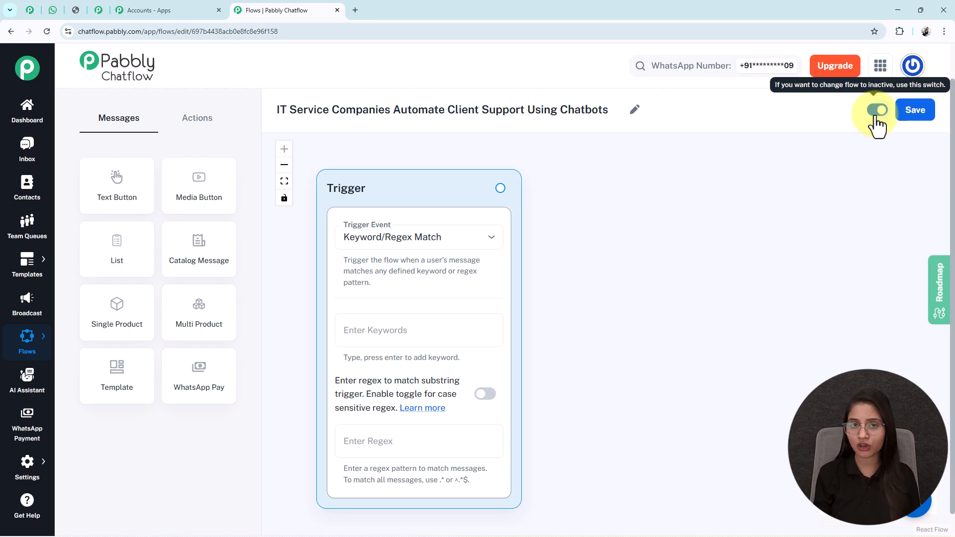
left_click(927, 119)
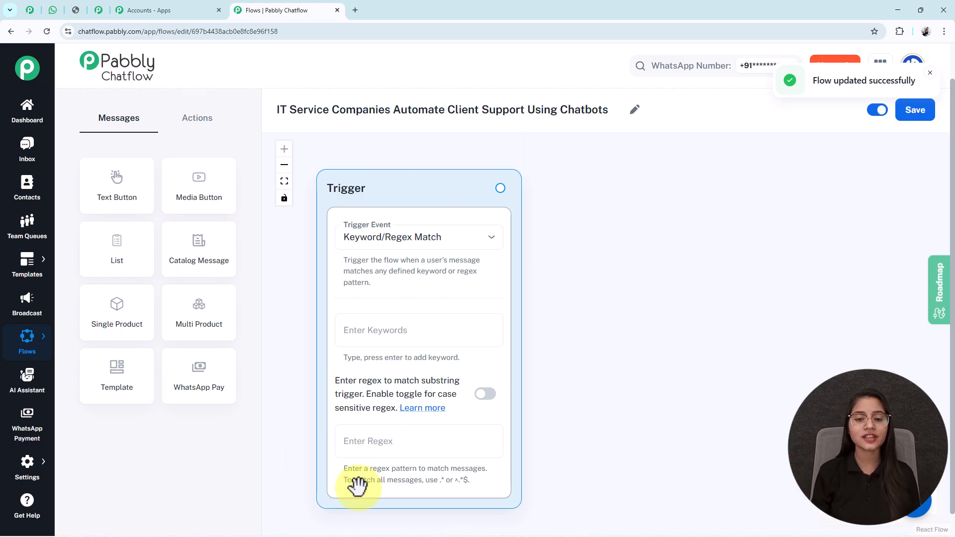
Keep Keyword/Regex Match as the trigger event and add the keywords Hi and Hello
left_click(430, 244)
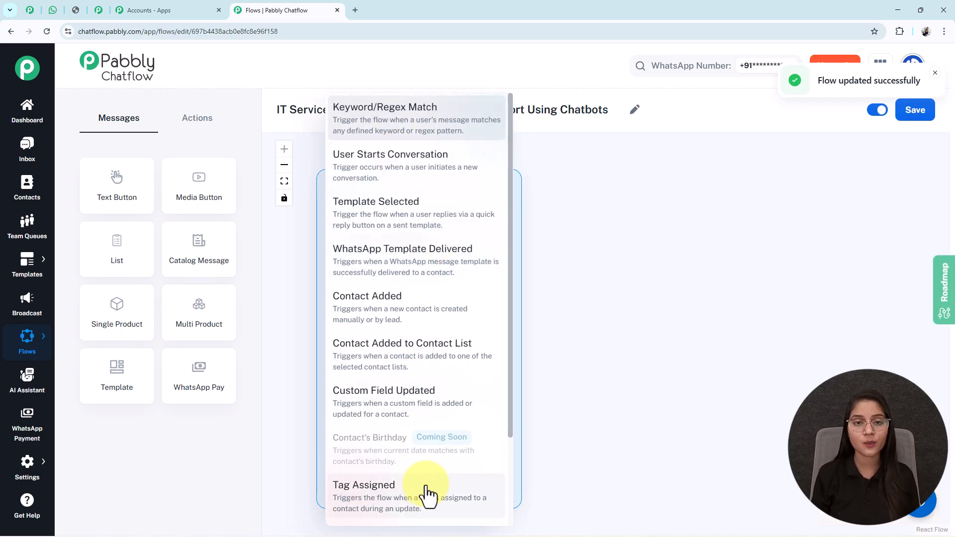
left_click(387, 141)
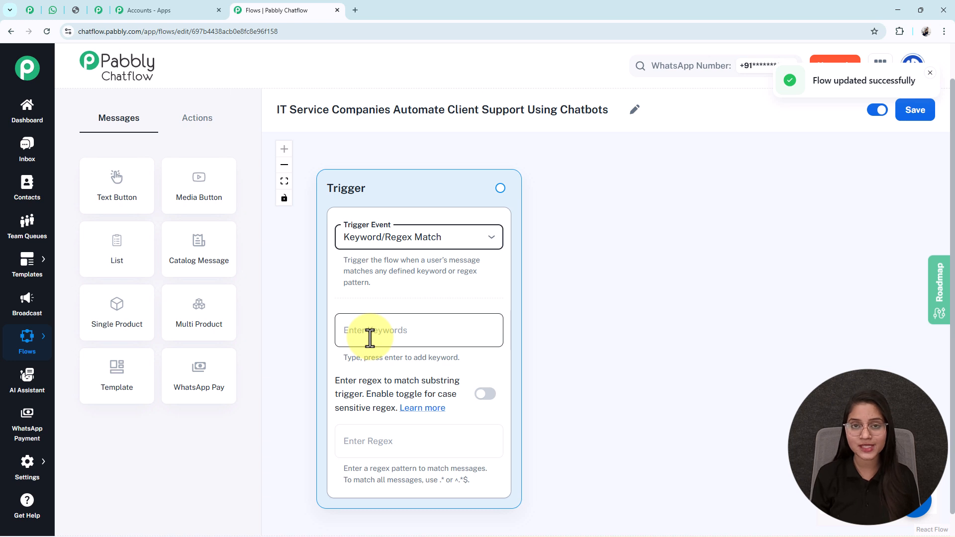
left_click(370, 338)
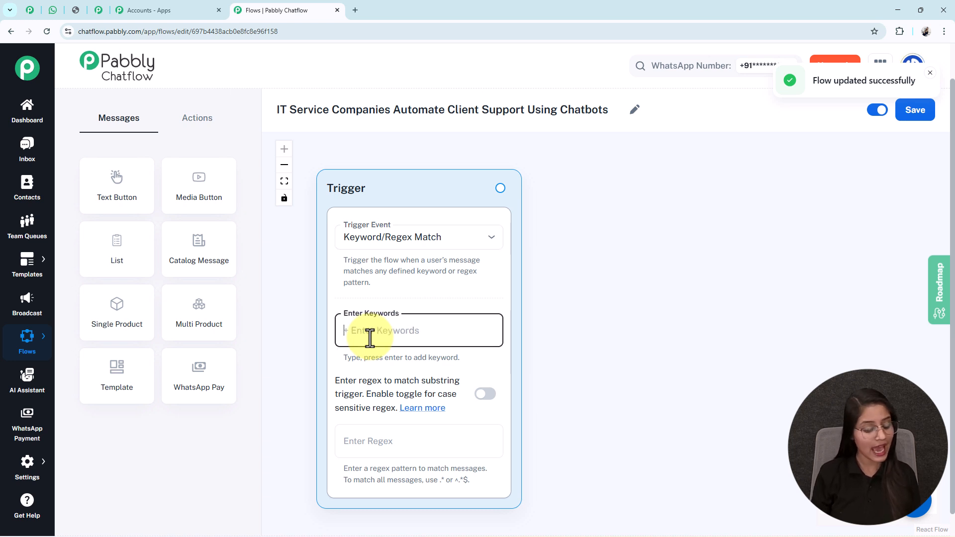
type("Hi")
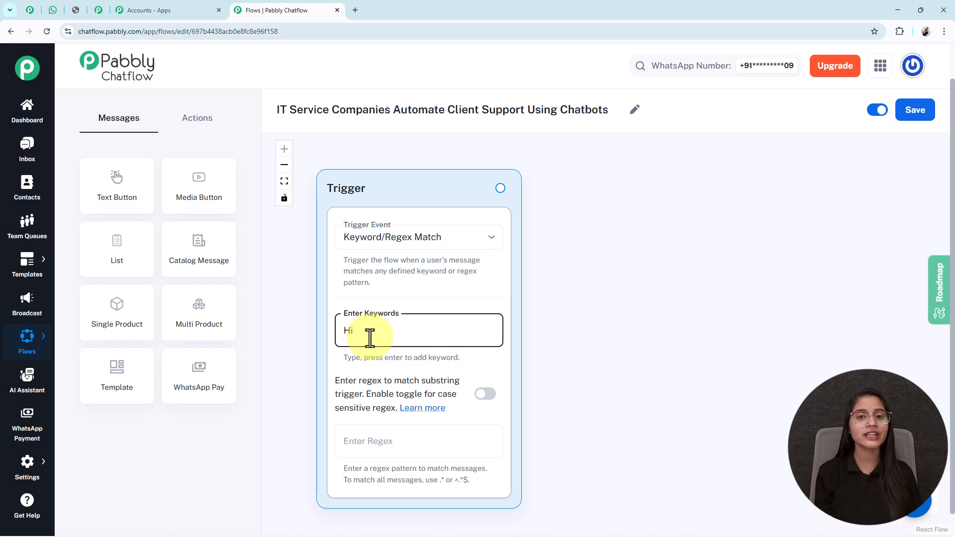
key("Return")
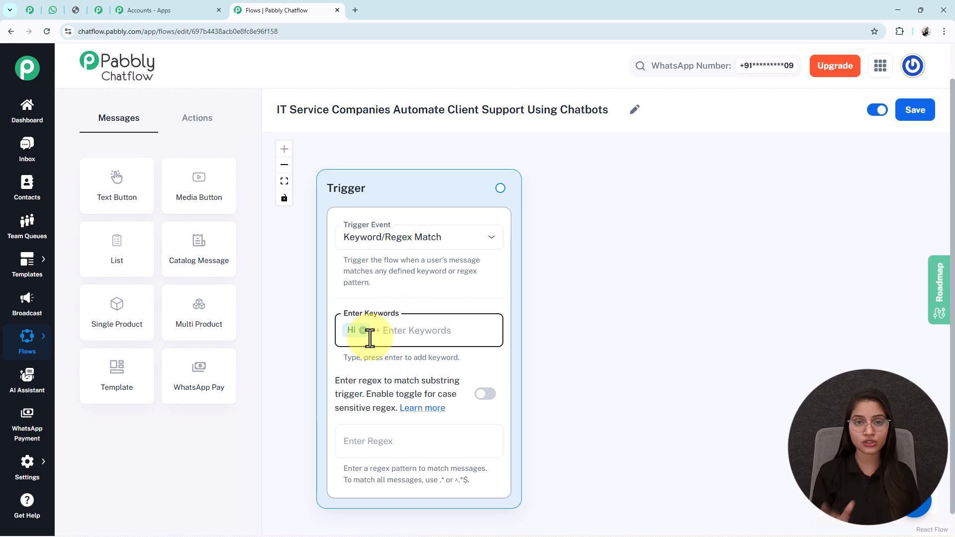
type("Hello")
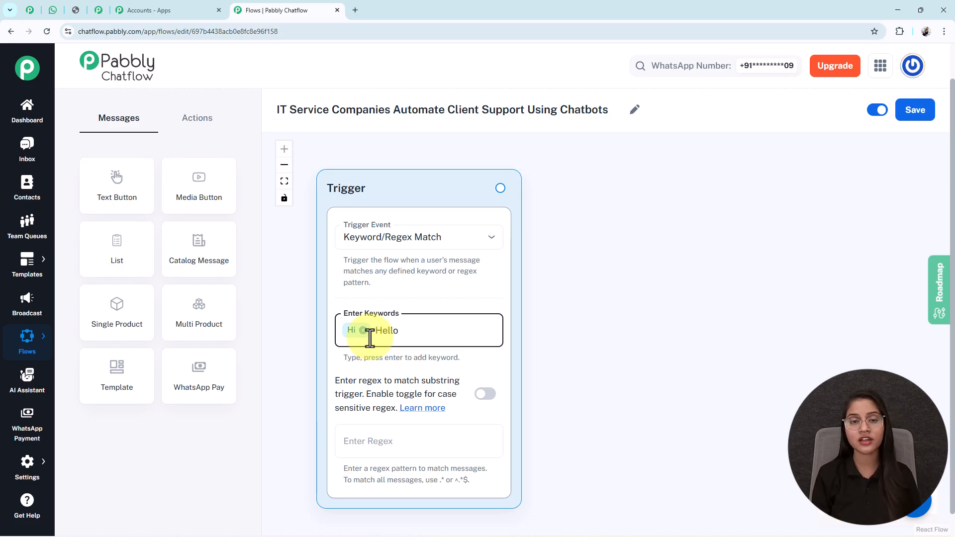
key("Return")
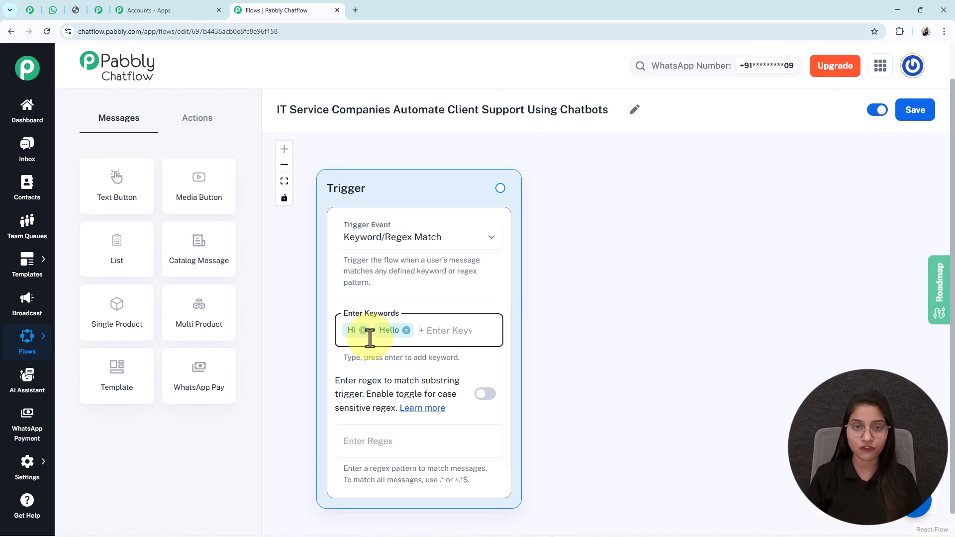
Check the bot chat in WhatsApp, then add a Text Button node beside the Trigger
left_click(53, 10)
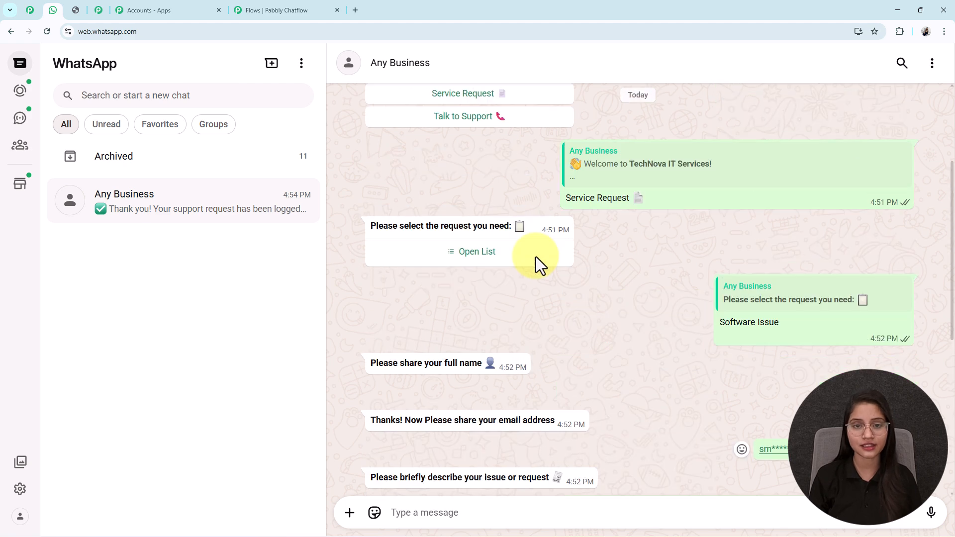
left_click(239, 10)
left_click_drag(106, 188, 657, 296)
left_click_drag(574, 234, 437, 175)
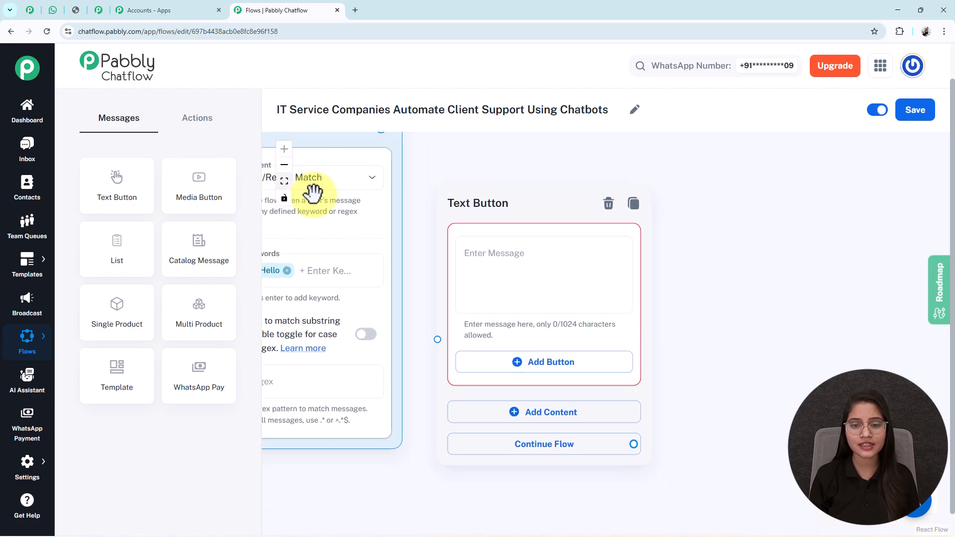
left_click(284, 181)
Paste the TechNova IT Services welcome message into the Text Button, bolding the welcome line
left_click(747, 316)
key("ctrl+v")
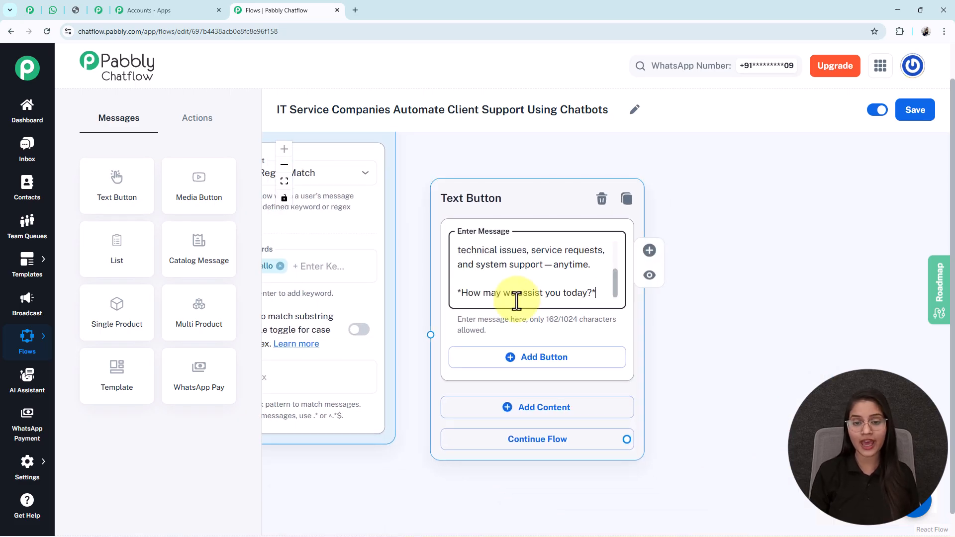
key("ctrl+Home")
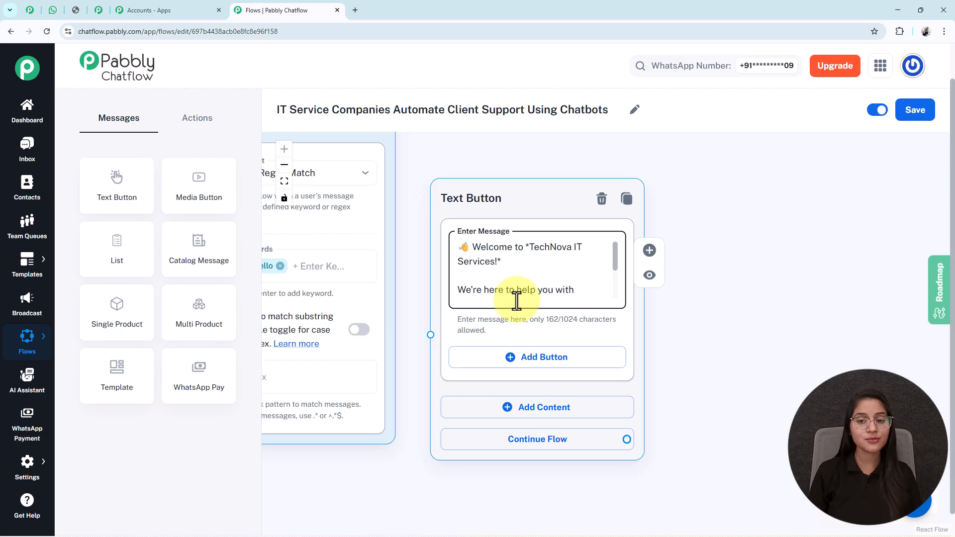
double_click(530, 251)
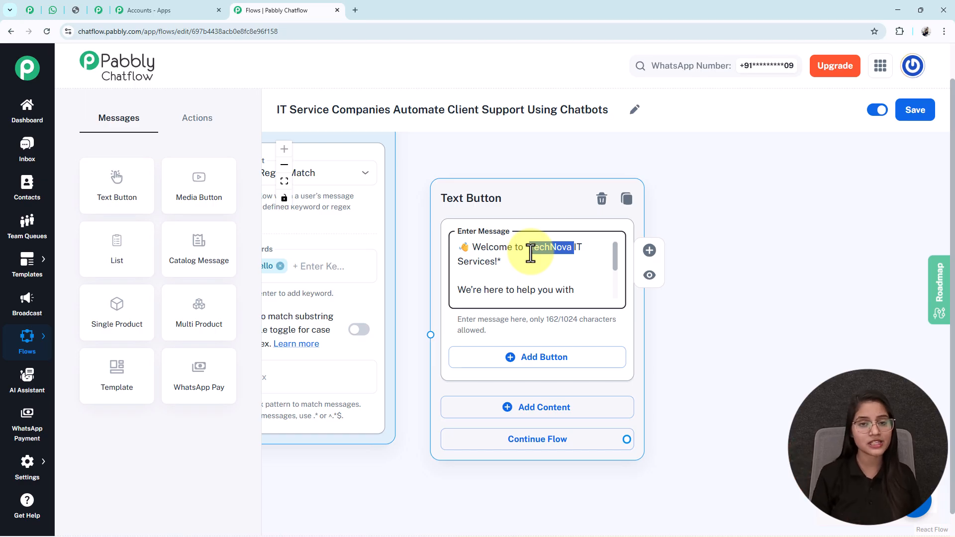
key("Down")
key("Down")
key("Down")
key("Down")
key("Down")
key("Down")
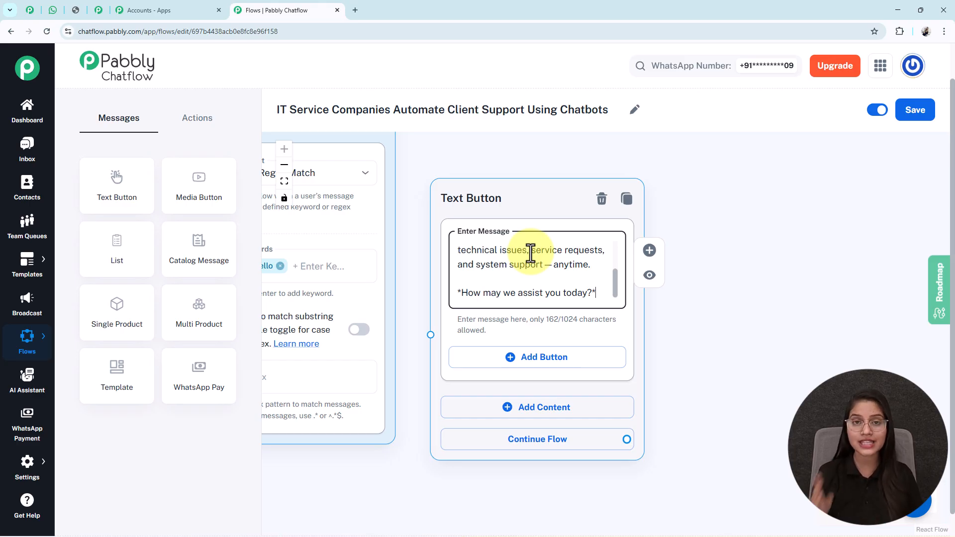
left_click(55, 10)
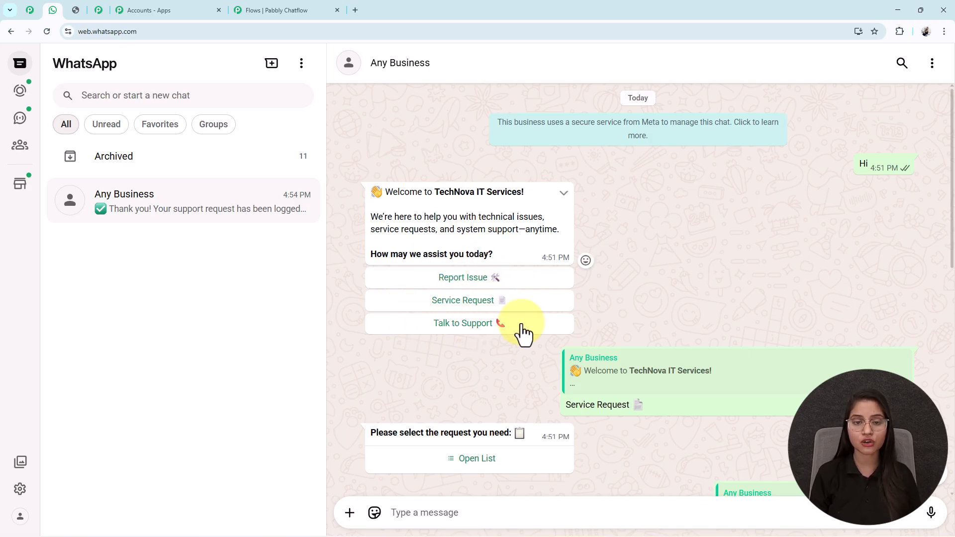
left_click(254, 9)
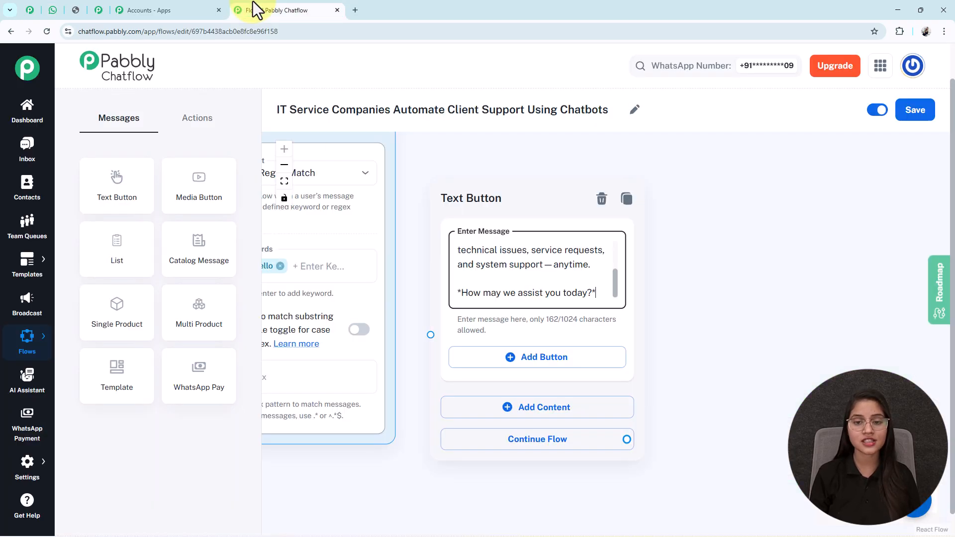
Add a Report Issue quick-reply button to the welcome message
left_click(542, 366)
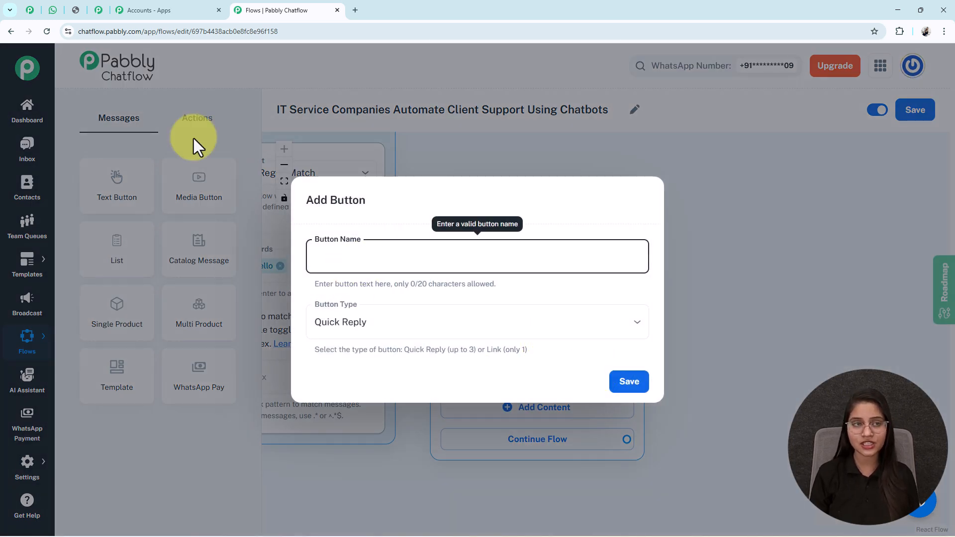
type("Report Issue 🛠")
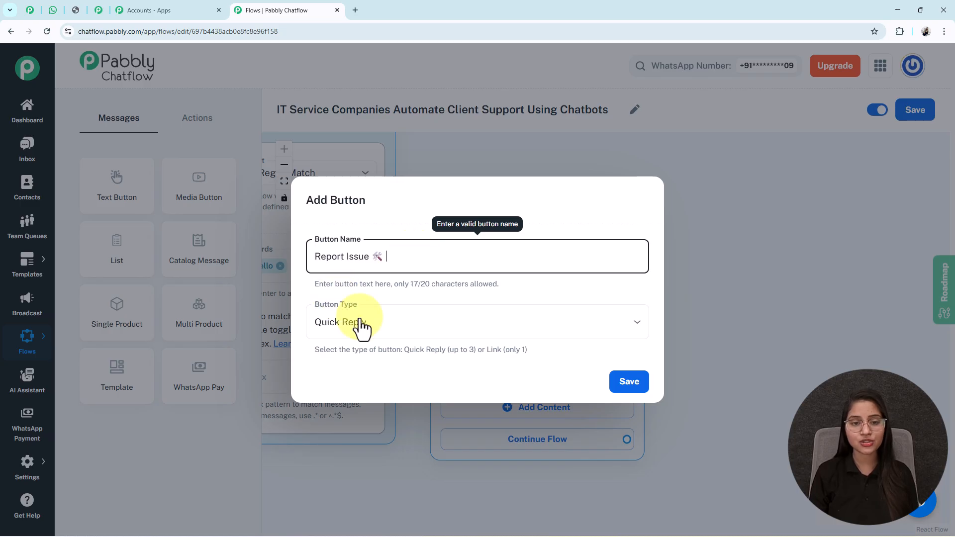
left_click(404, 338)
left_click(365, 353)
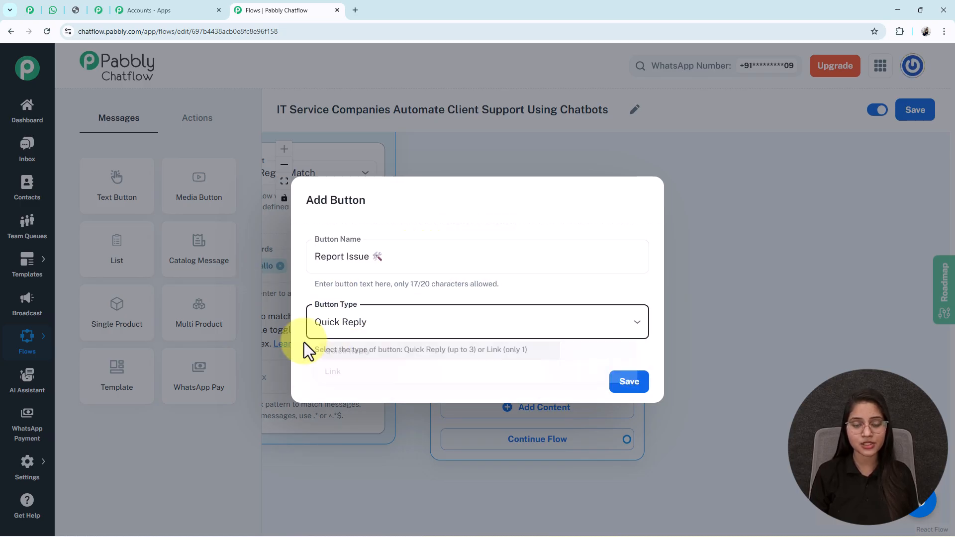
left_click(626, 381)
scroll(728, 348, "down", 3)
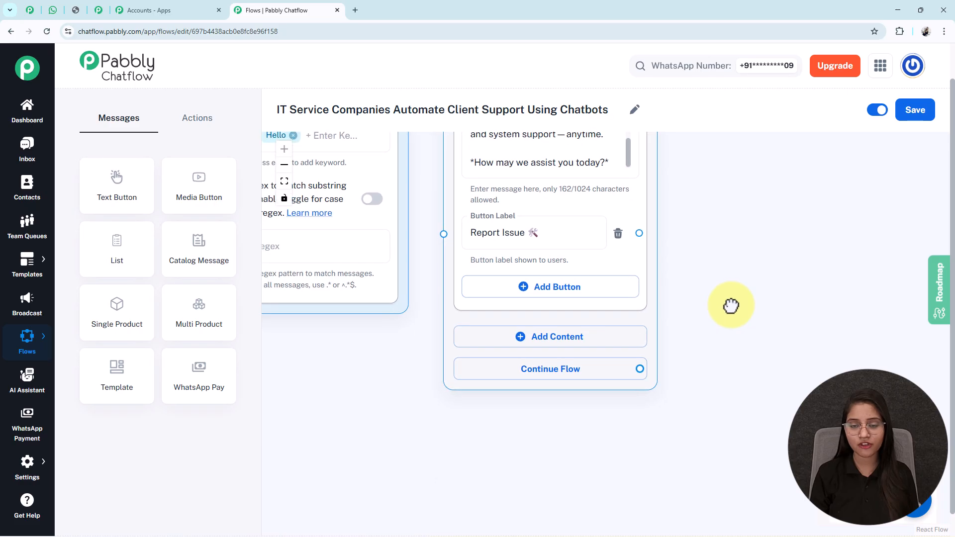
Add Service Request and Talk to Support buttons to the welcome message
left_click(560, 293)
type("Service Request 🛠")
left_click(627, 383)
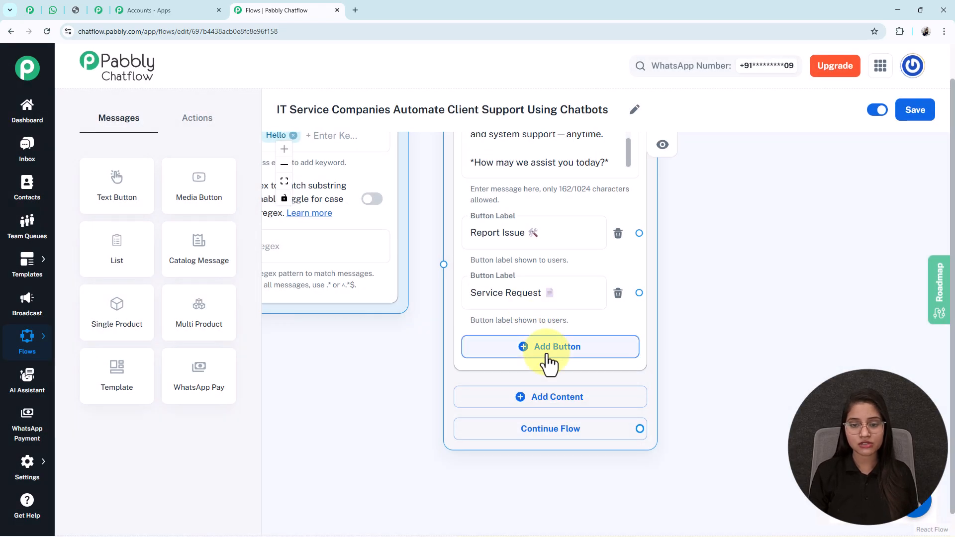
left_click(549, 353)
type("Talk to Support 📞")
left_click(614, 389)
Place the Trigger beside the welcome message and connect it to that block
left_click_drag(374, 447, 448, 512)
left_click_drag(597, 202, 599, 142)
left_click_drag(494, 241, 516, 276)
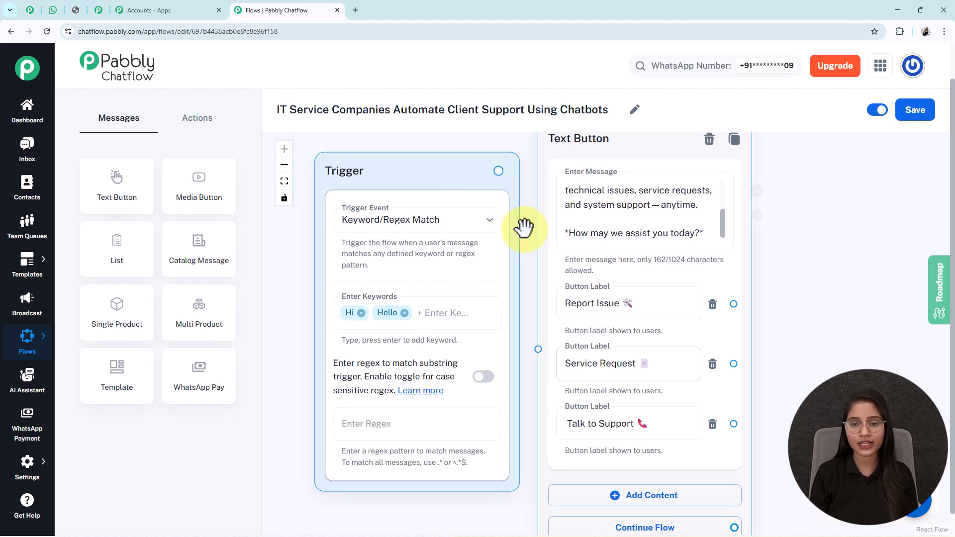
left_click_drag(499, 170, 538, 349)
left_click_drag(779, 367, 631, 353)
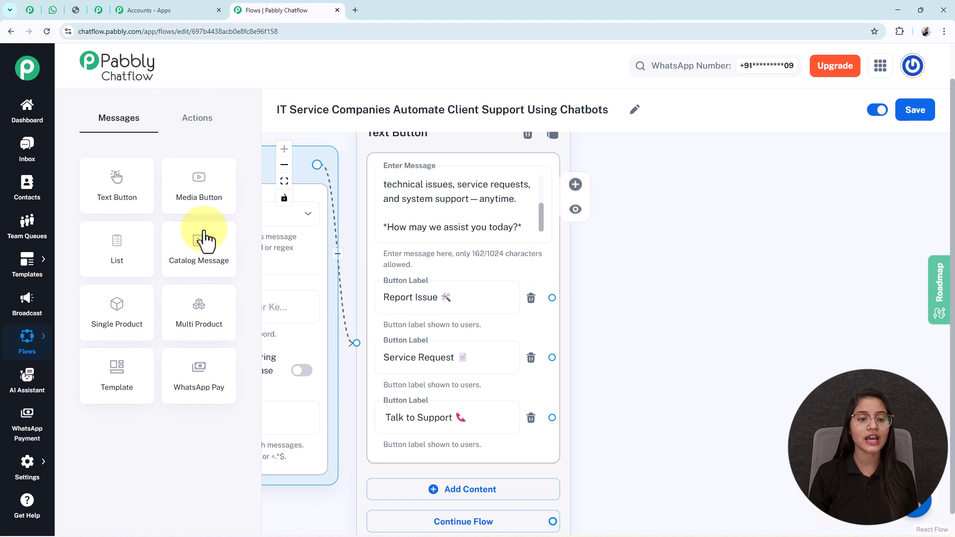
Add a List message right of the welcome message, asking the client to select their request
left_click_drag(111, 251, 680, 228)
left_click_drag(841, 327, 738, 183)
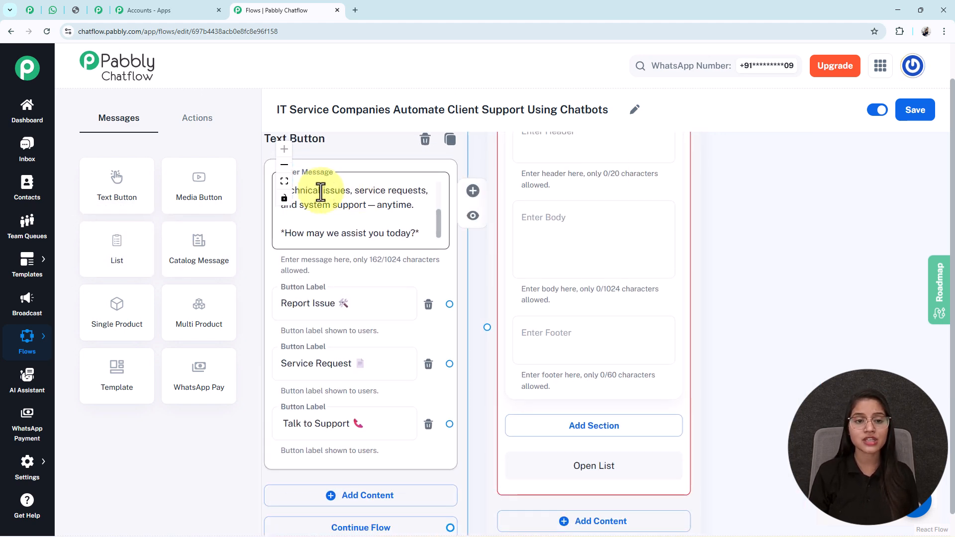
left_click(285, 181)
left_click_drag(865, 262, 597, 252)
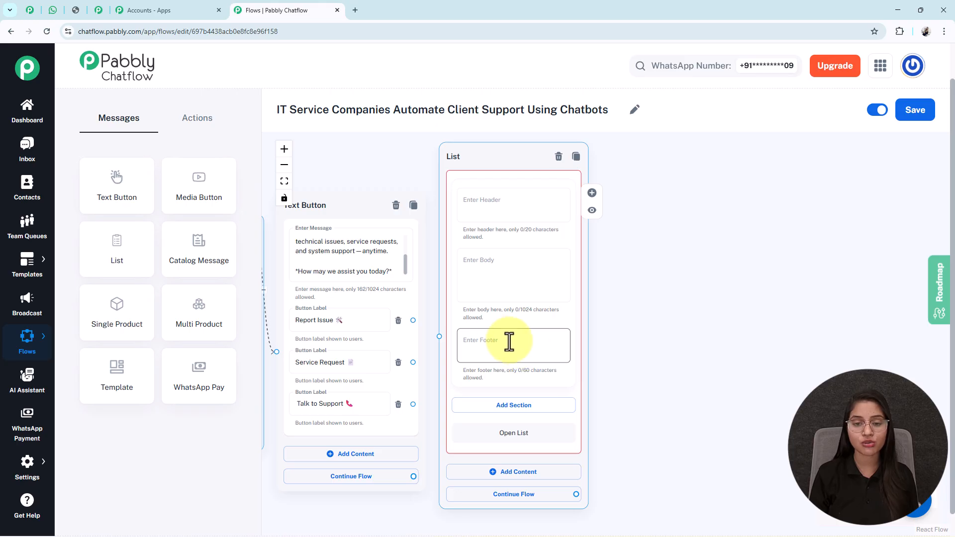
left_click(496, 271)
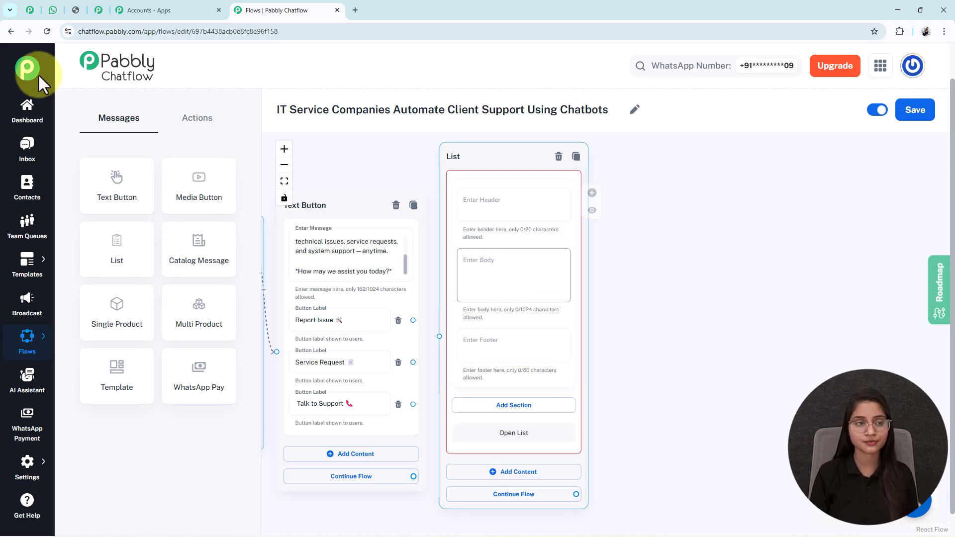
type("*Please select the request you need:* 📋")
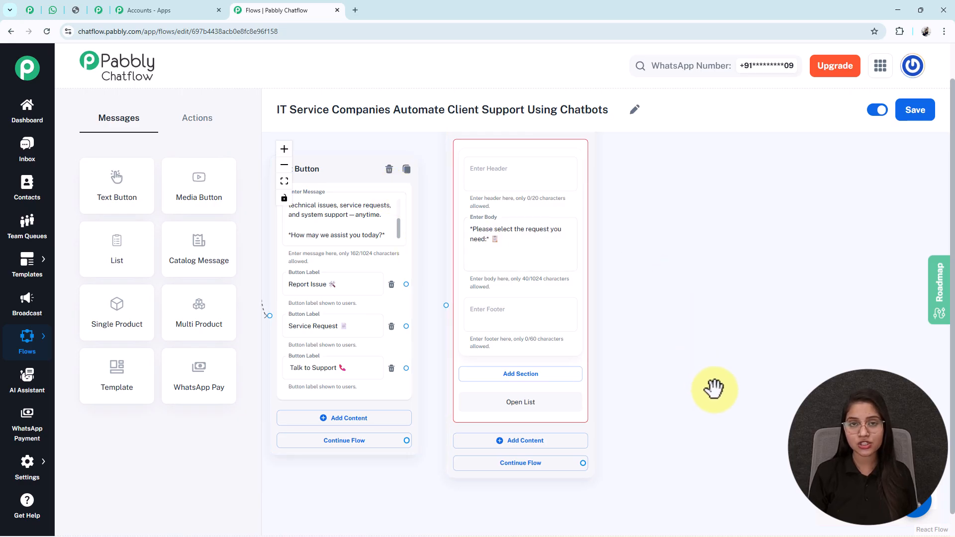
scroll(712, 348, "down", 3)
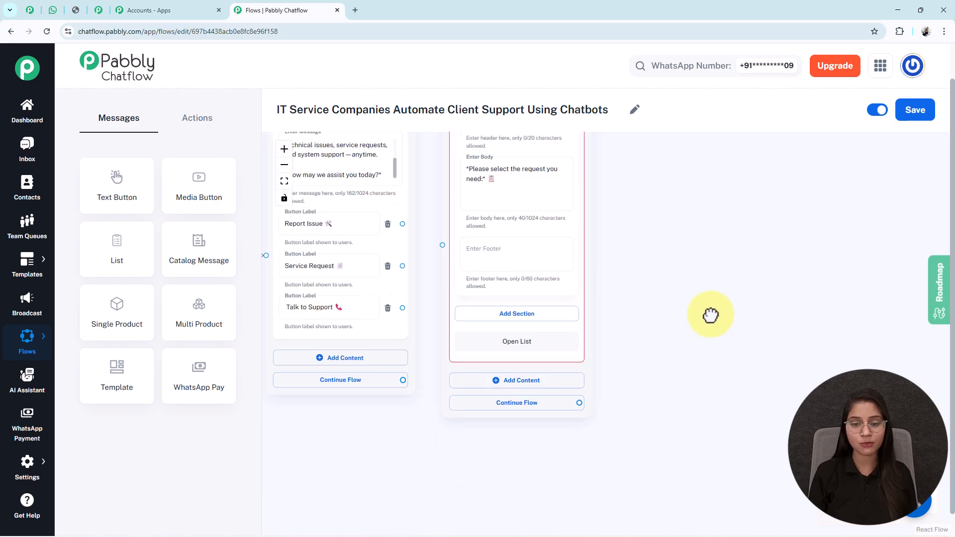
Add a list section titled Request Type and preview it in WhatsApp
left_click(529, 293)
left_click(504, 313)
type("Request Type")
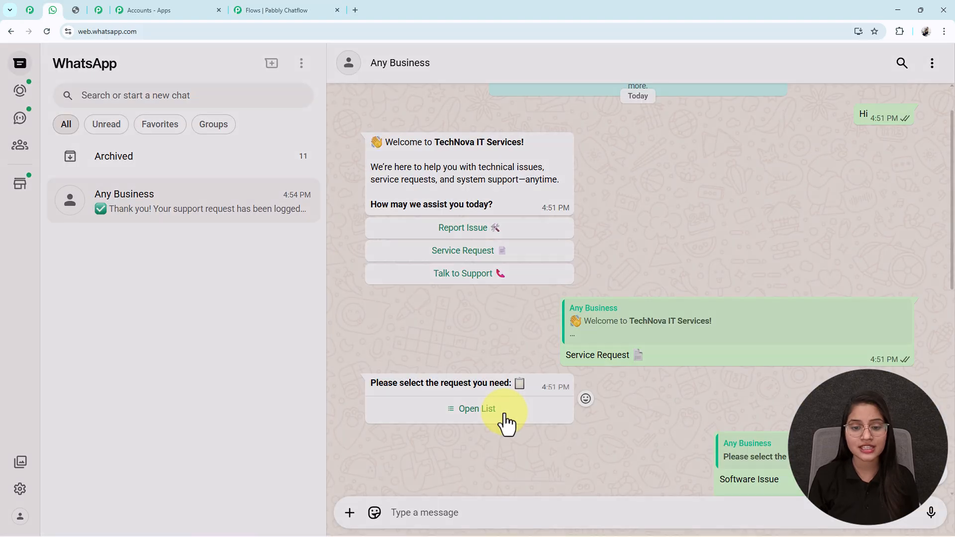
left_click(505, 418)
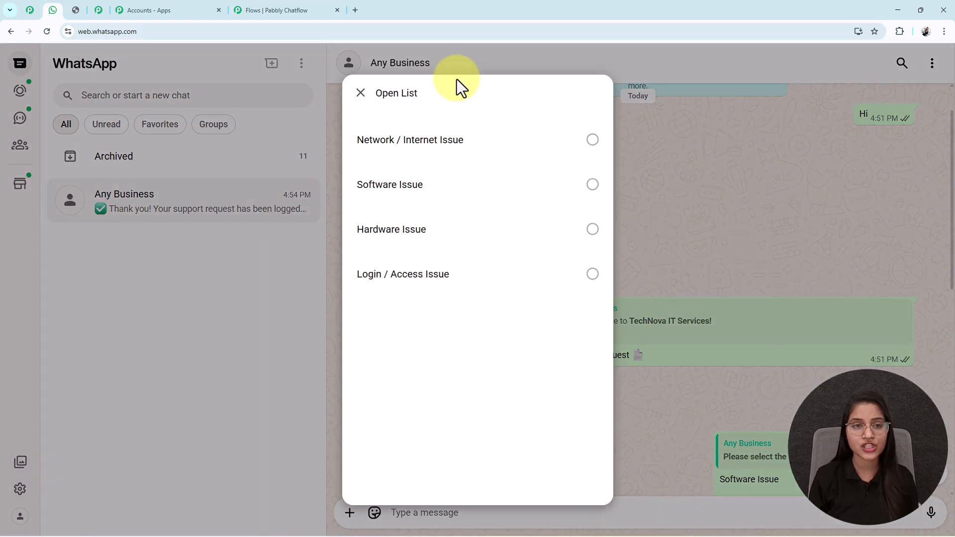
left_click(292, 9)
left_click_drag(642, 442, 646, 335)
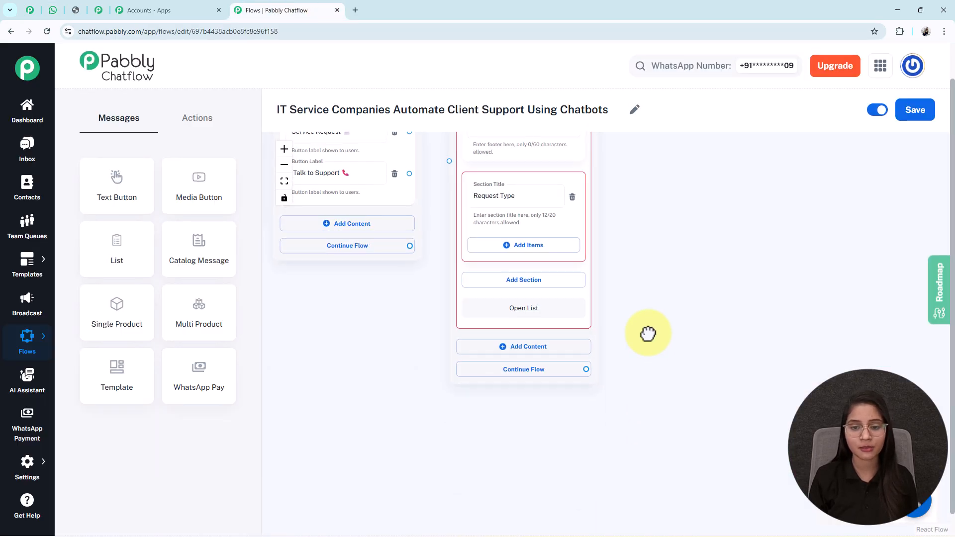
Add four Request Type items: Network / Internet, Software, Hardware, Login / Access Issue
left_click(549, 259)
left_click(512, 379)
left_click_drag(662, 437, 668, 262)
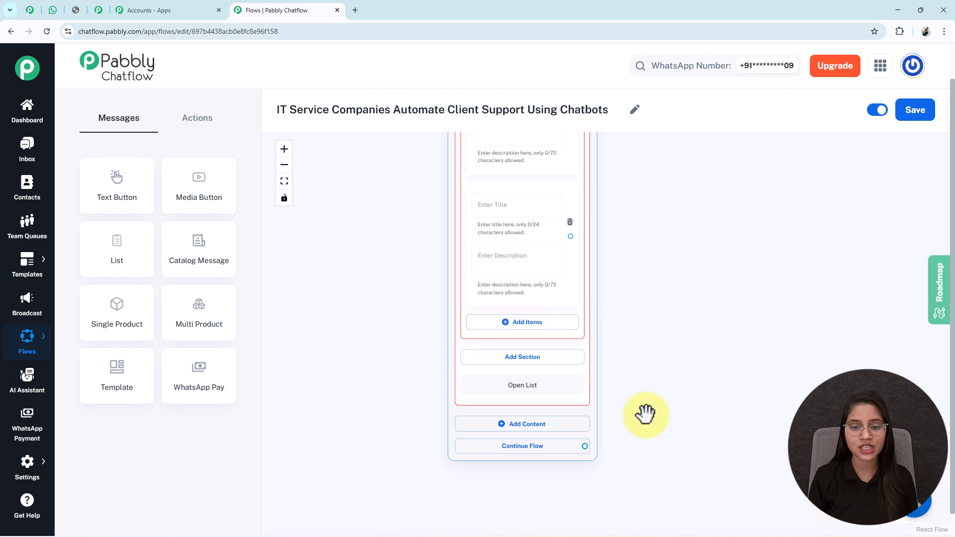
left_click(549, 325)
left_click_drag(668, 345, 667, 260)
left_click(551, 333)
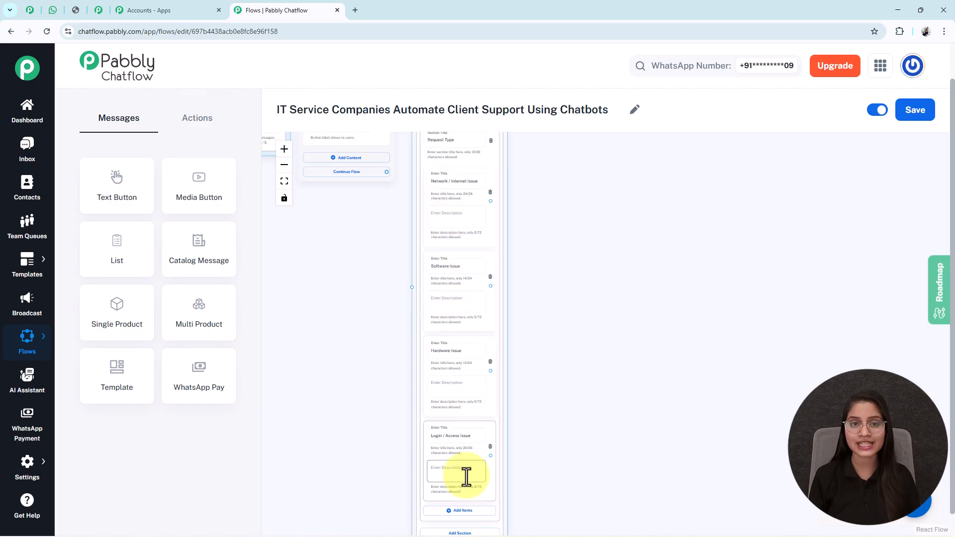
Link the Service Request button to the request list
left_click_drag(386, 353, 398, 442)
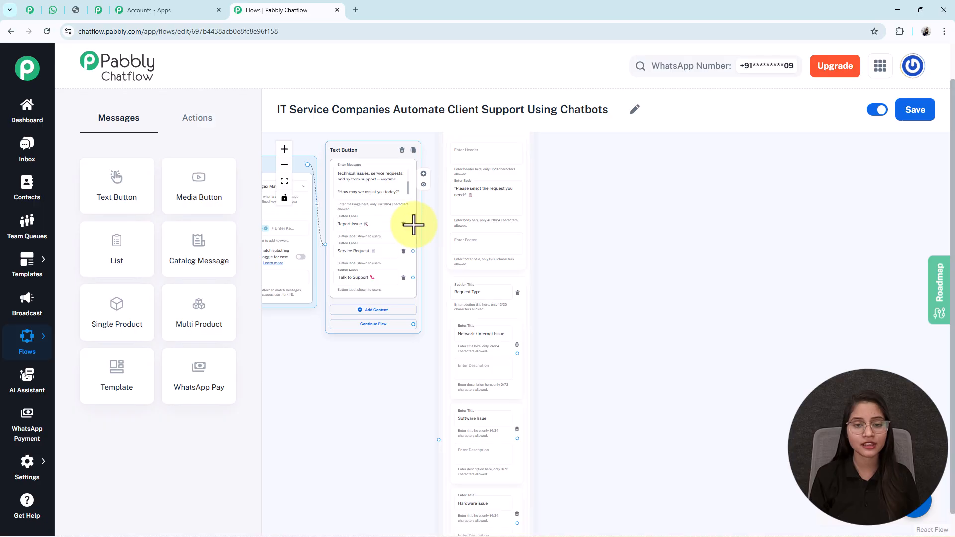
left_click_drag(413, 225, 437, 434)
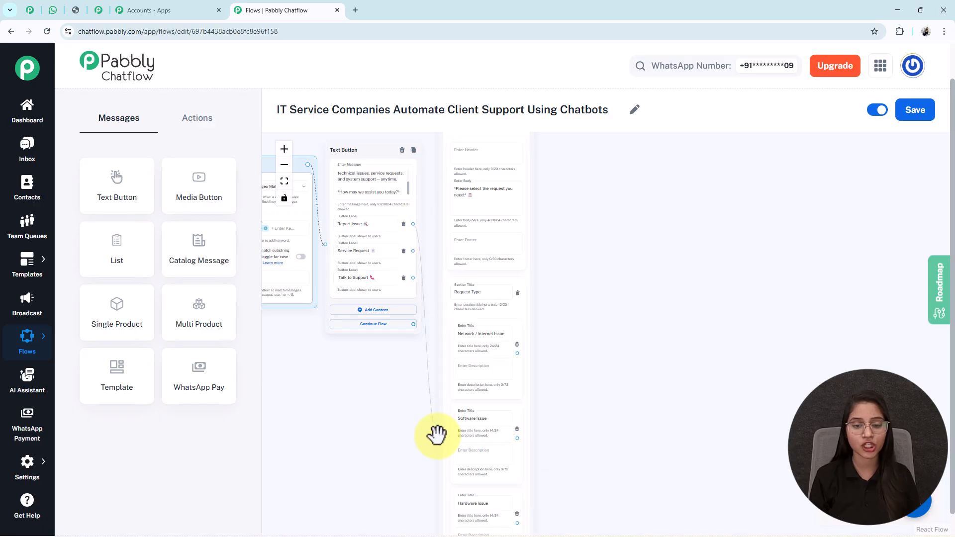
left_click_drag(593, 474, 532, 327)
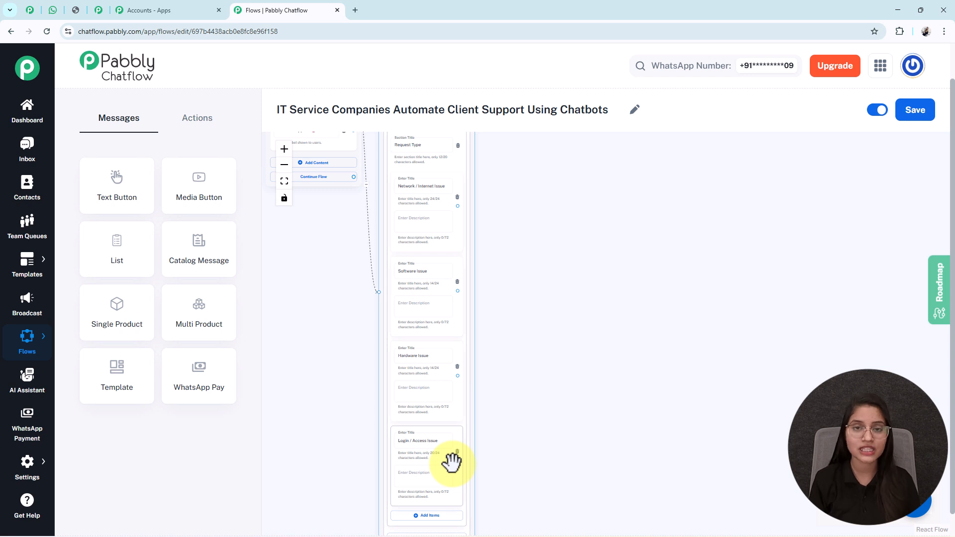
Add a Contact Custom Field step storing Network / Internet Issue in RequestType
left_click(197, 119)
left_click_drag(212, 321, 599, 317)
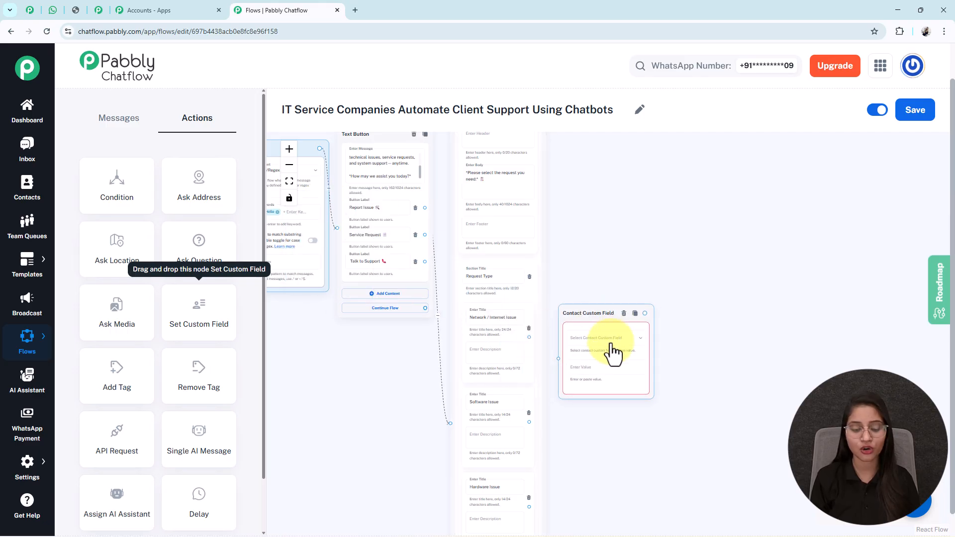
scroll(601, 357, "up", 5)
left_click(594, 321)
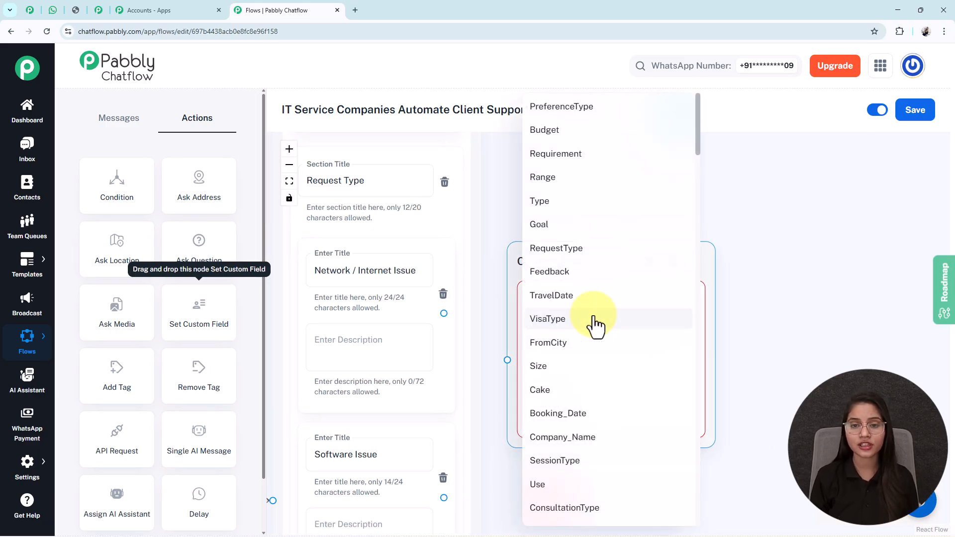
left_click(573, 248)
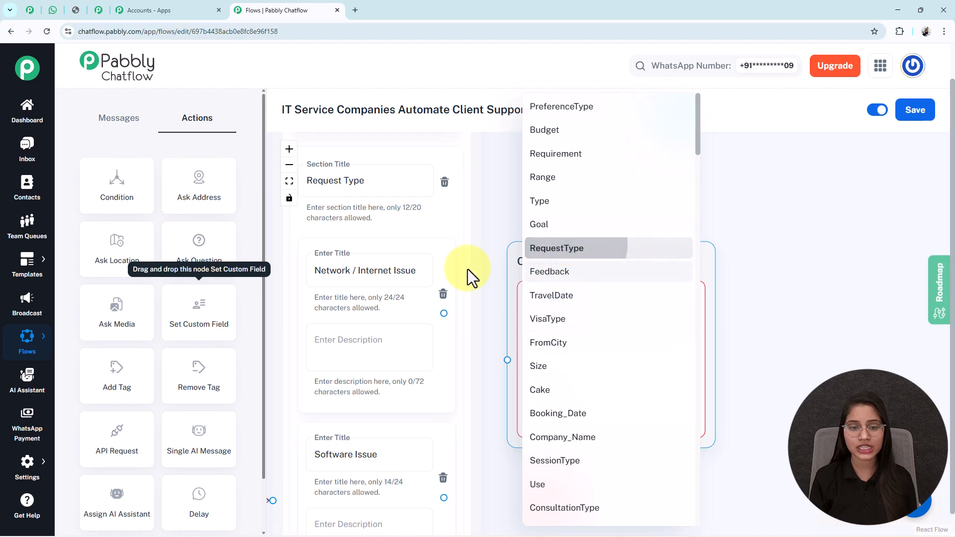
triple_click(392, 271)
key("ctrl+c")
left_click(576, 392)
key("ctrl+v")
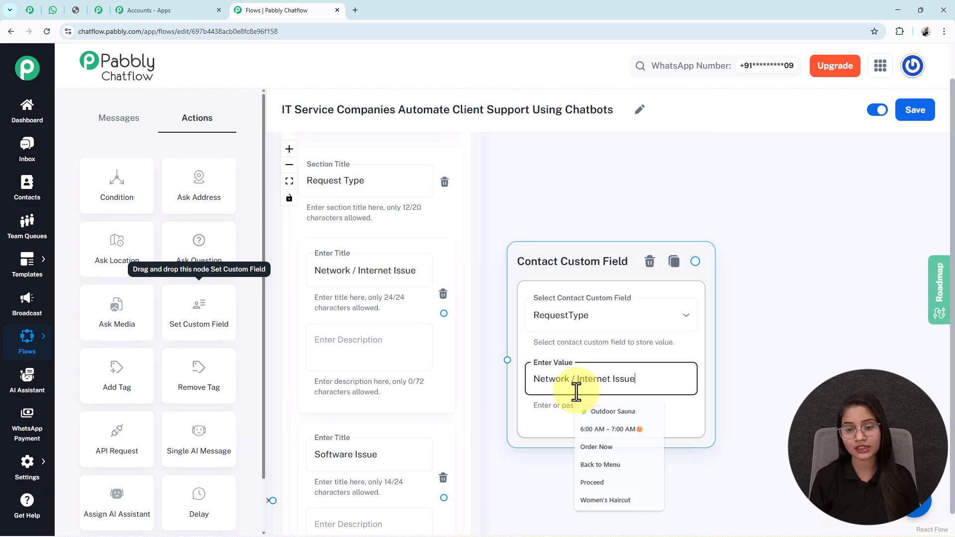
left_click(564, 267)
Connect the Network / Internet Issue list item to the custom field step
left_click_drag(564, 269, 568, 256)
left_click(491, 377)
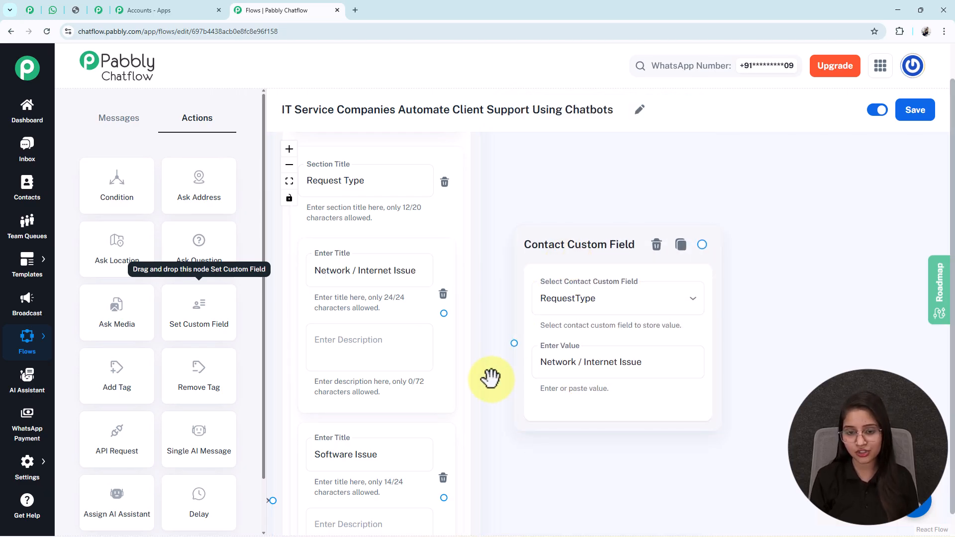
left_click_drag(491, 377, 508, 337)
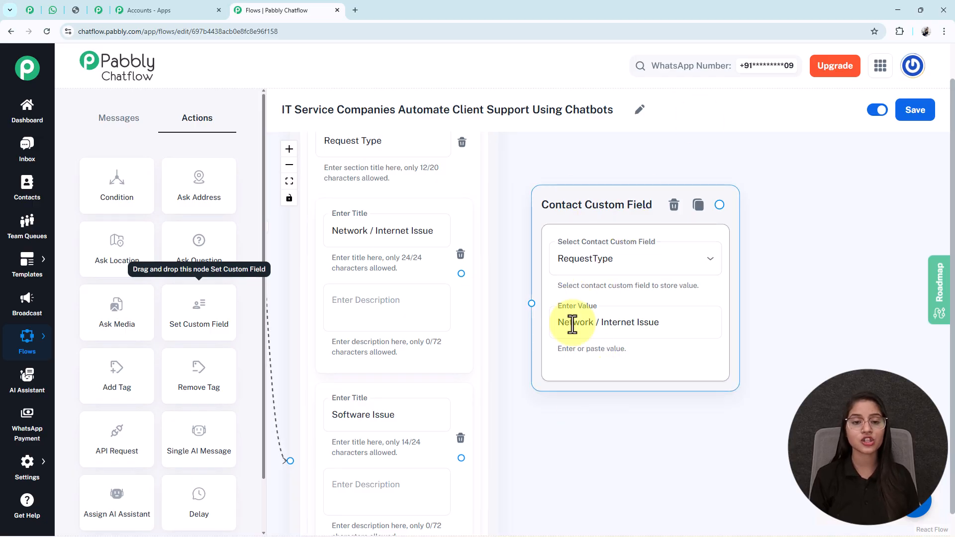
left_click_drag(461, 274, 531, 304)
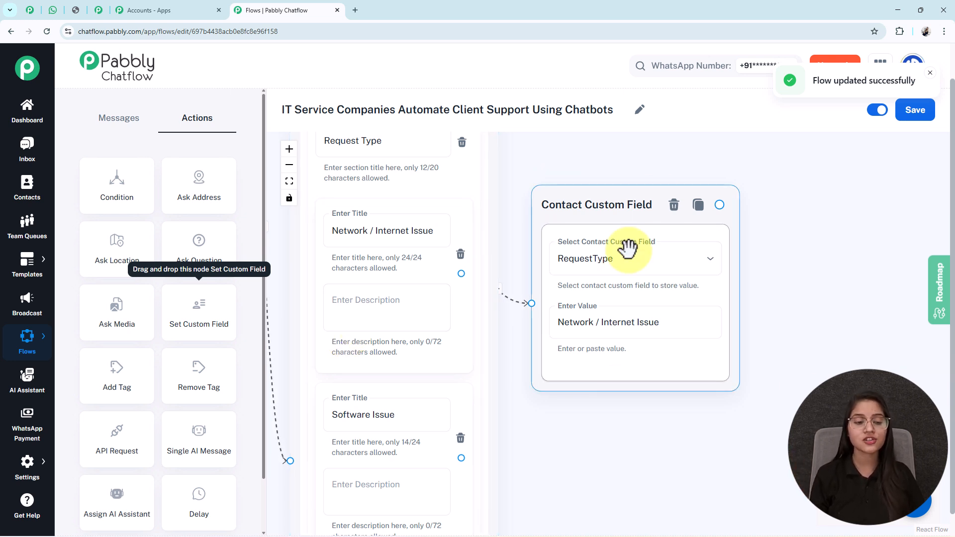
mouse_move(20, 477)
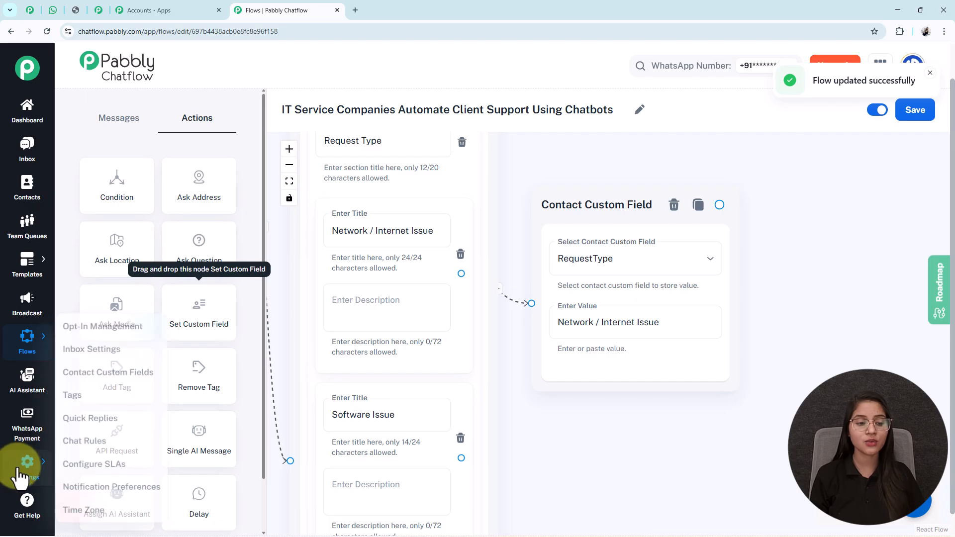
right_click(107, 371)
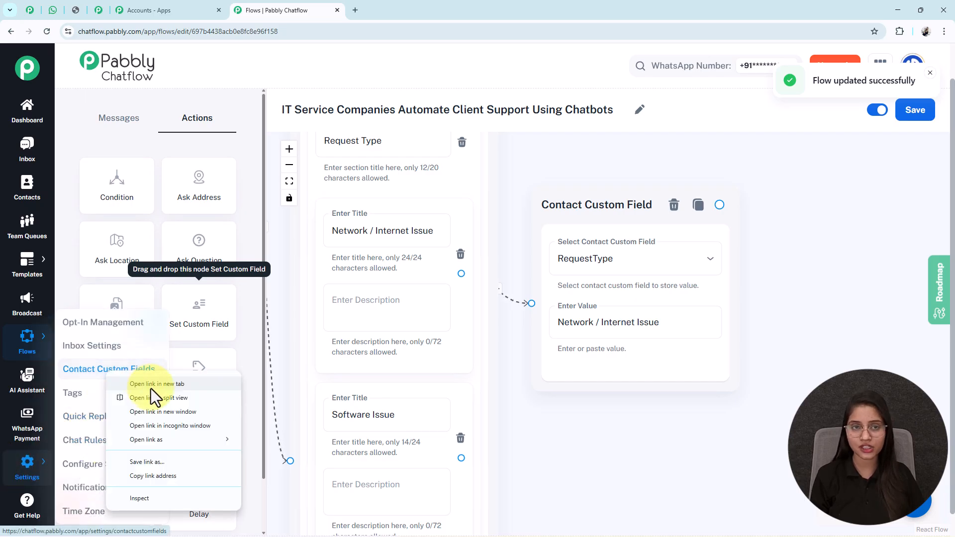
left_click(151, 387)
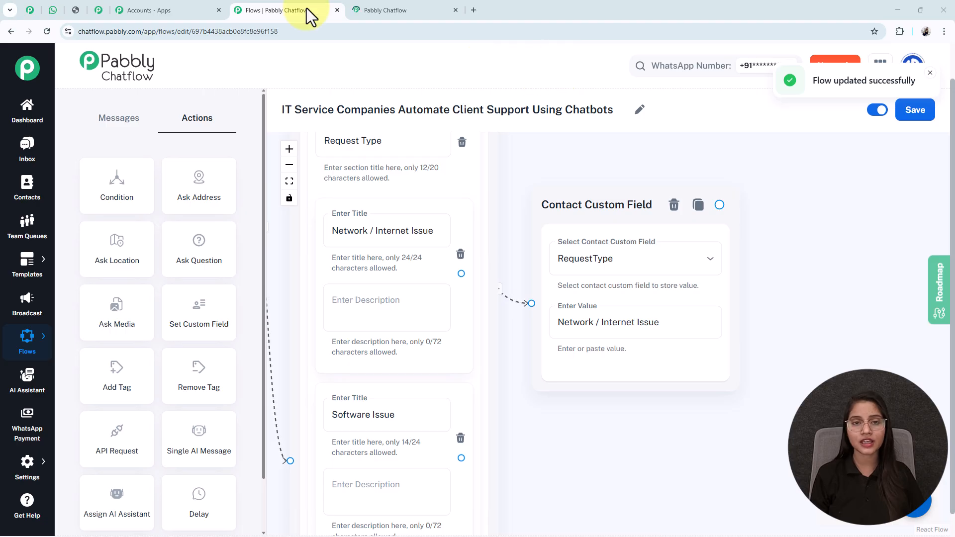
left_click(362, 8)
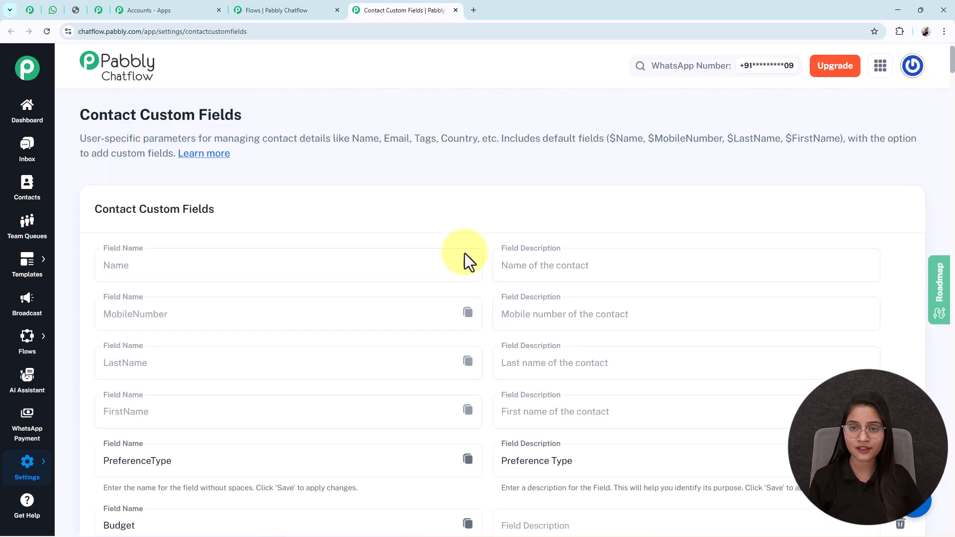
middle_click(464, 252)
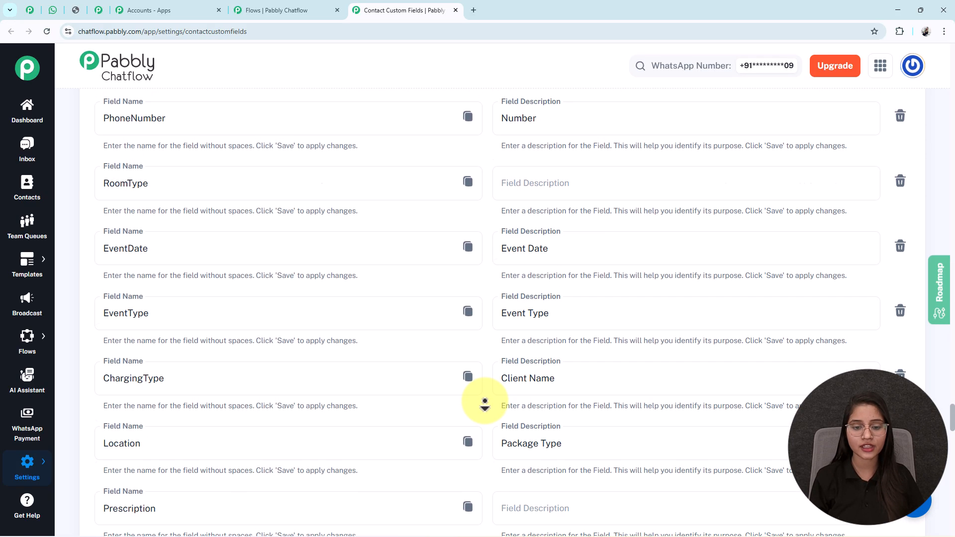
middle_click(489, 481)
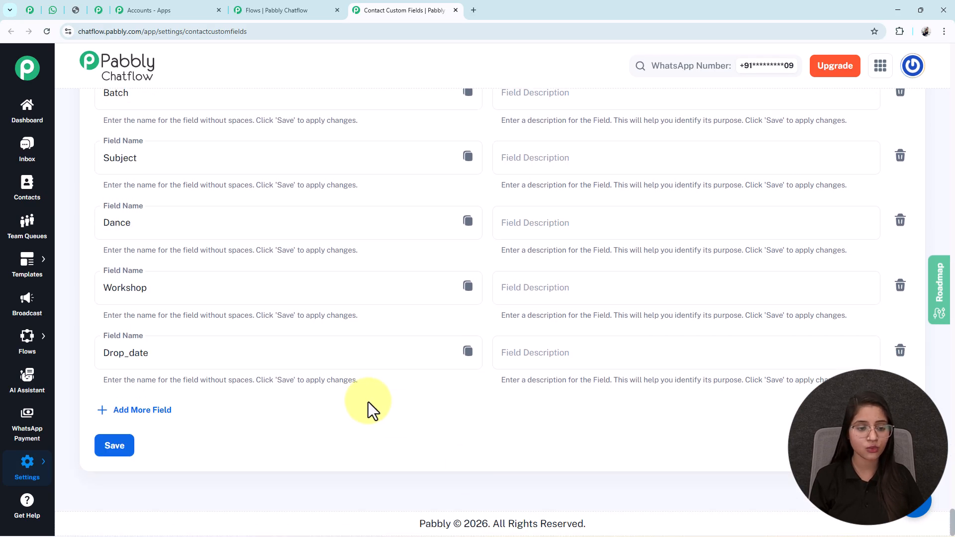
left_click(121, 411)
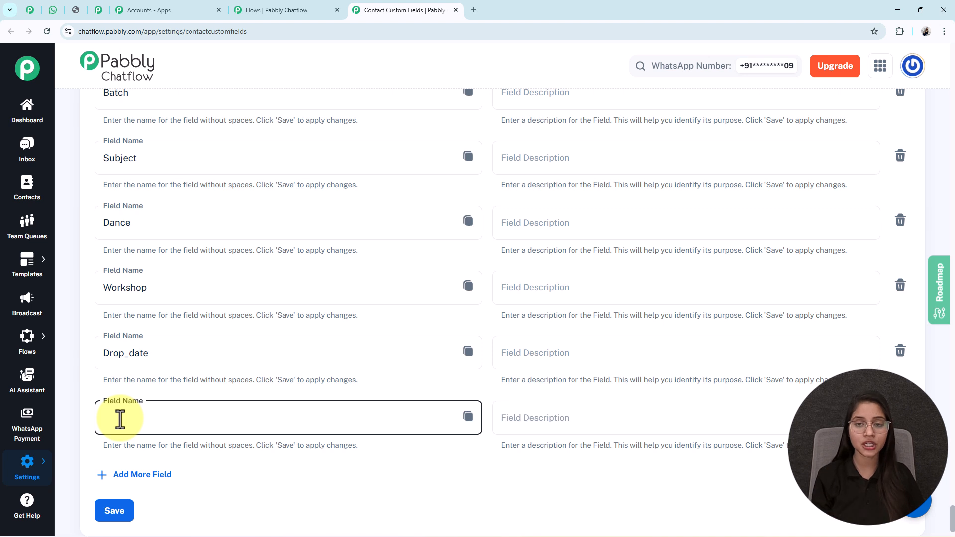
left_click(524, 422)
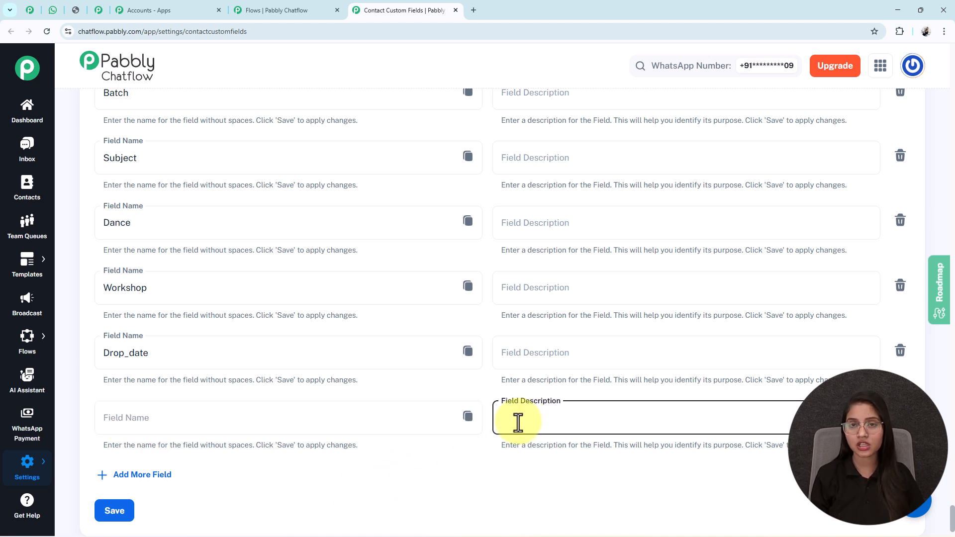
key("ctrl+f")
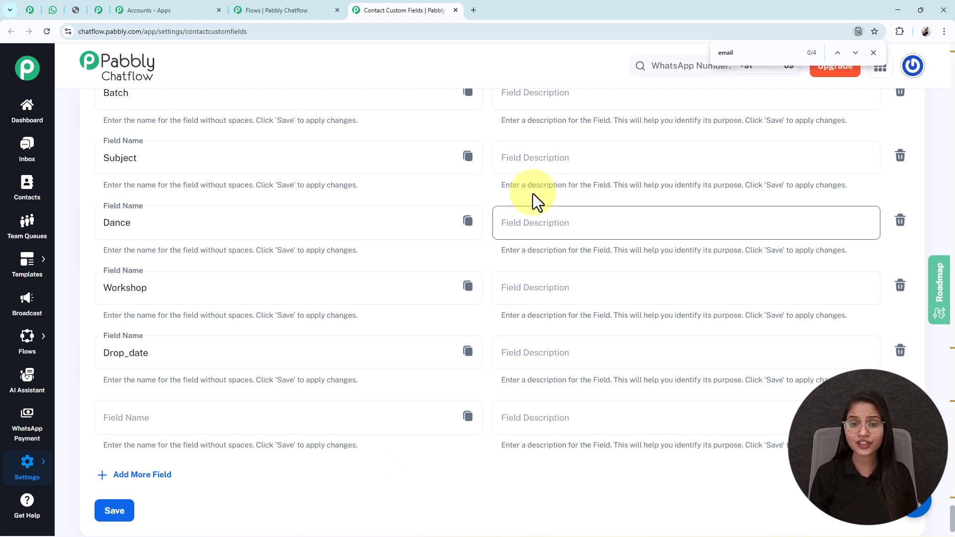
left_click(533, 366)
key("ctrl+f")
type("re")
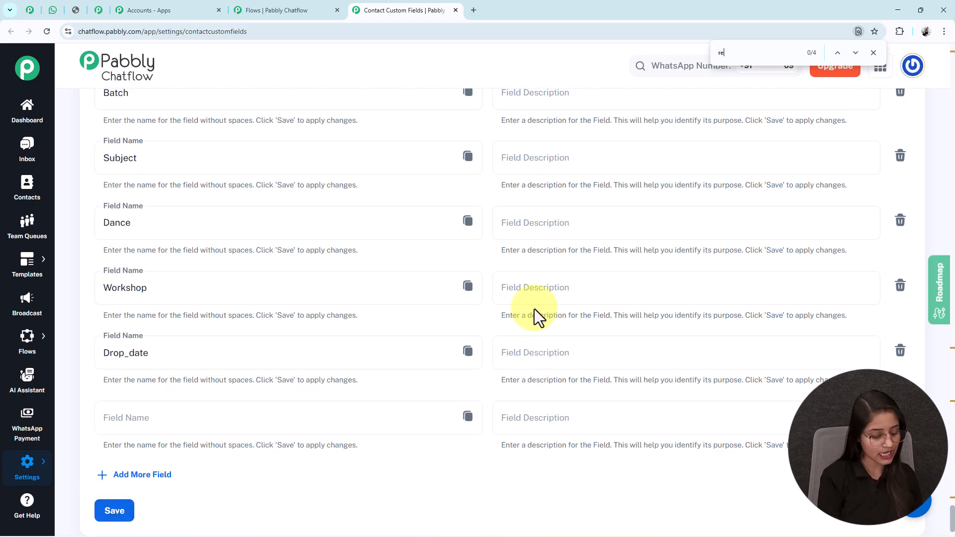
type("que")
double_click(107, 290)
left_click(50, 286)
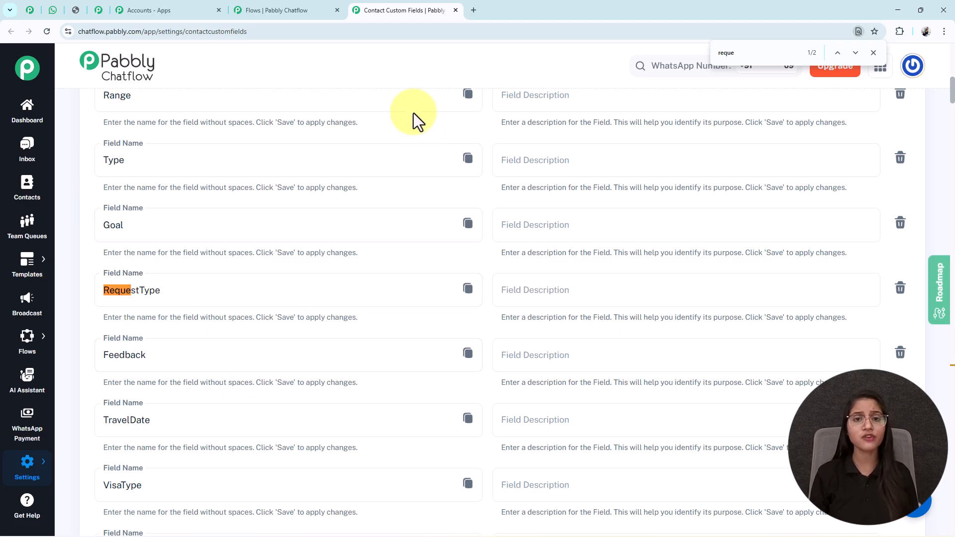
left_click(456, 10)
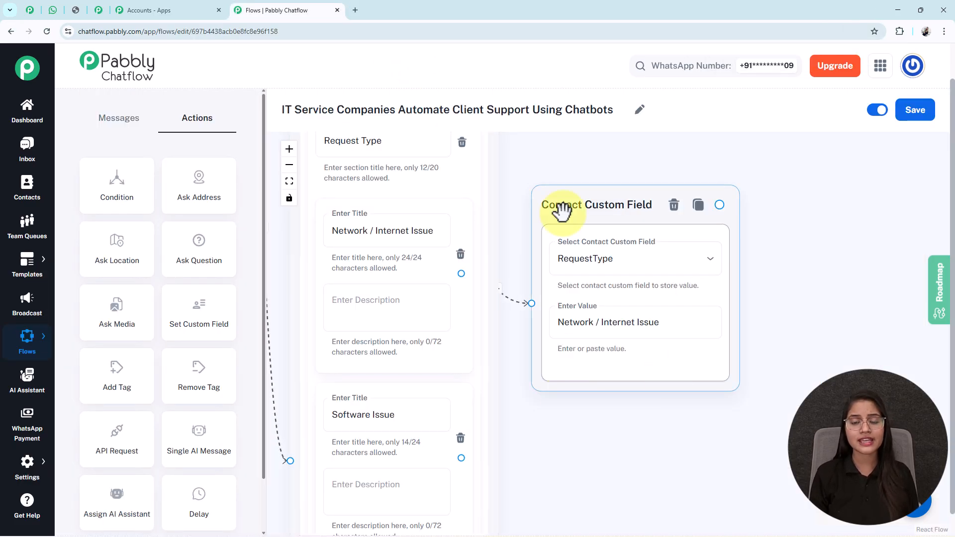
Arrange and check the Software, Hardware and Login / Access Issue RequestType steps
left_click_drag(536, 448, 506, 305)
left_click_drag(577, 353, 577, 429)
left_click_drag(568, 245, 574, 321)
left_click_drag(518, 462, 521, 326)
left_click(290, 181)
left_click_drag(715, 409, 437, 383)
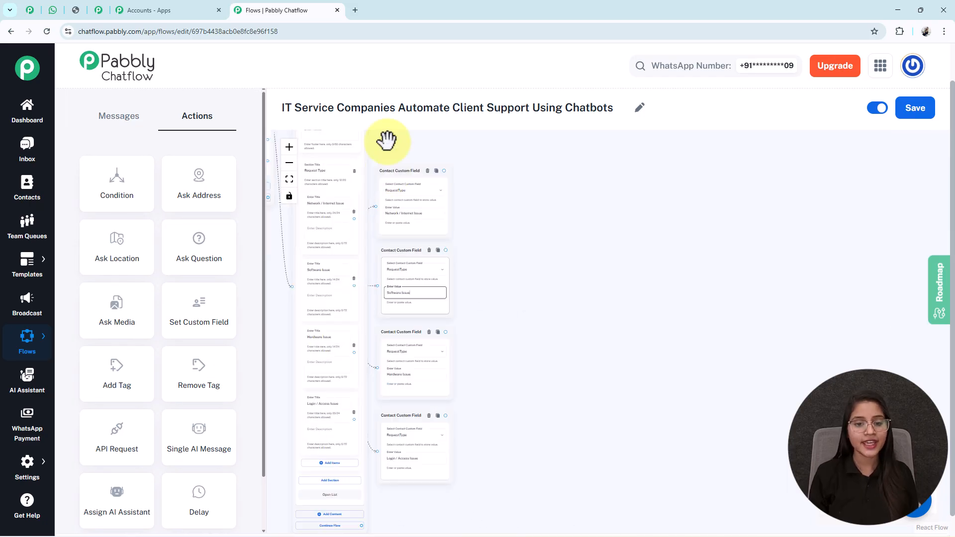
scroll(421, 338, "up", 3)
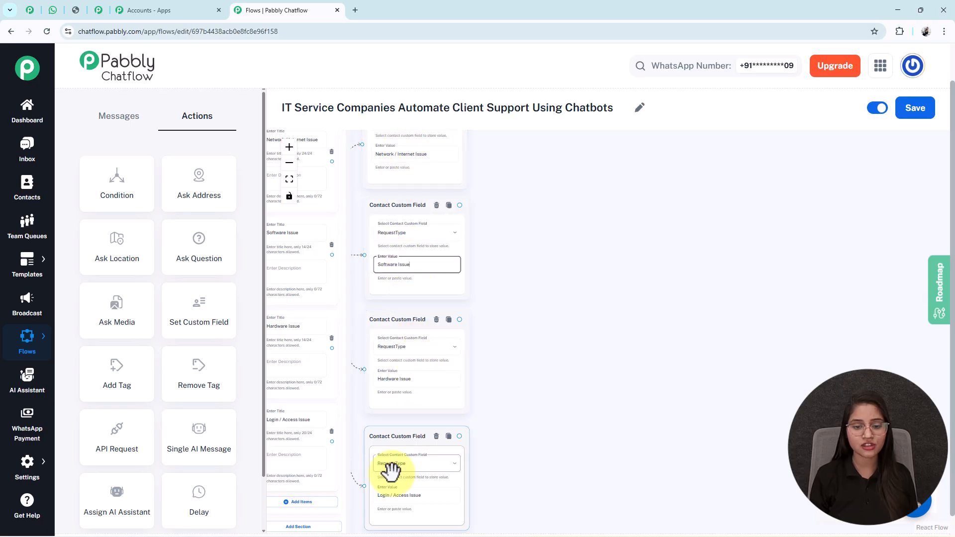
left_click_drag(617, 434, 697, 438)
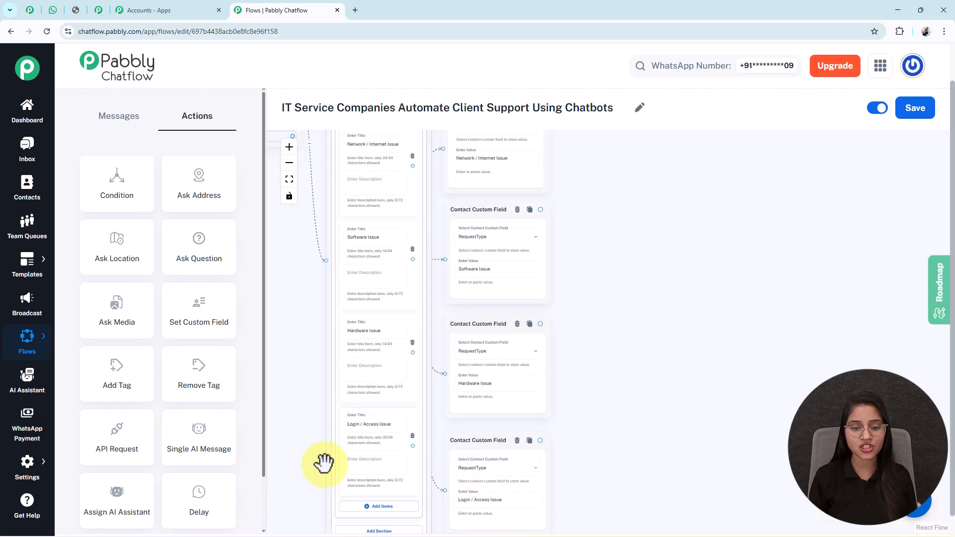
triple_click(456, 503)
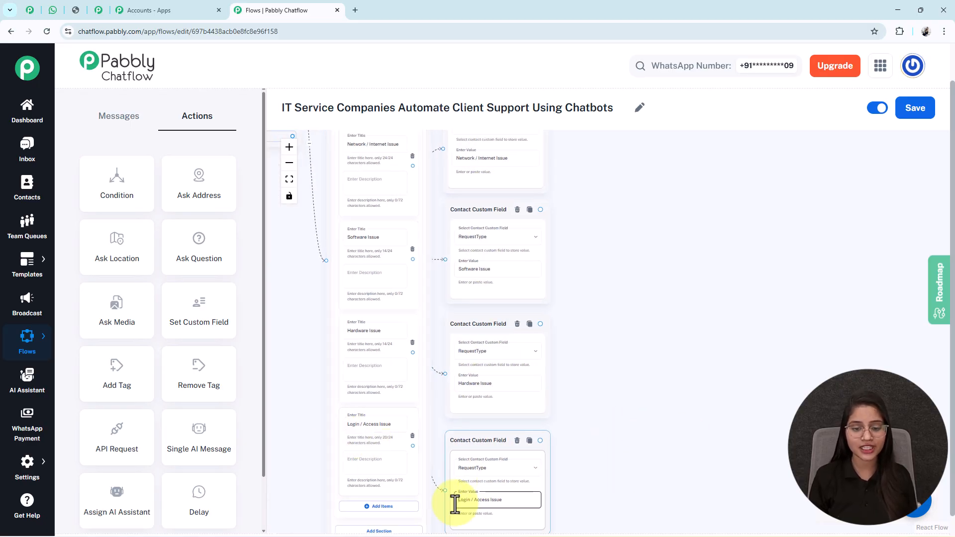
double_click(368, 425)
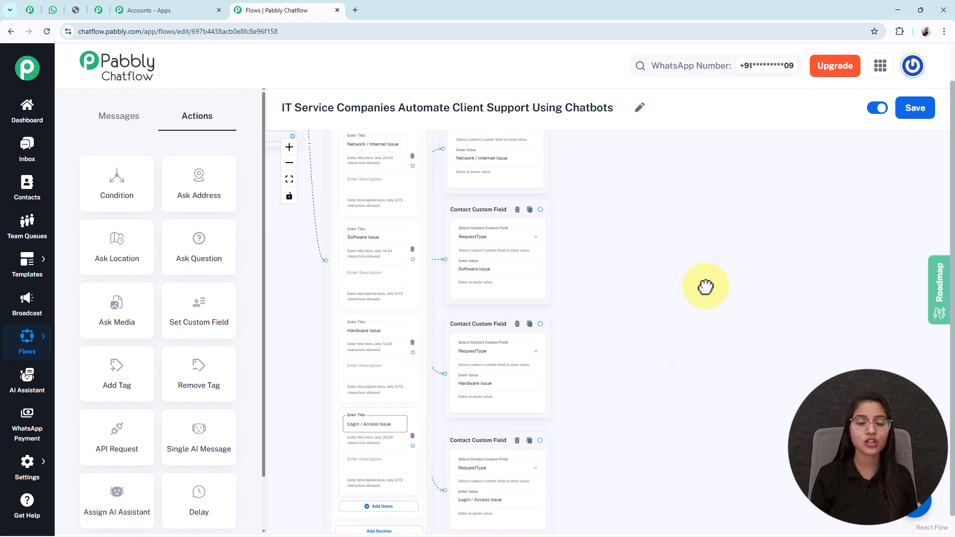
left_click_drag(702, 277, 702, 315)
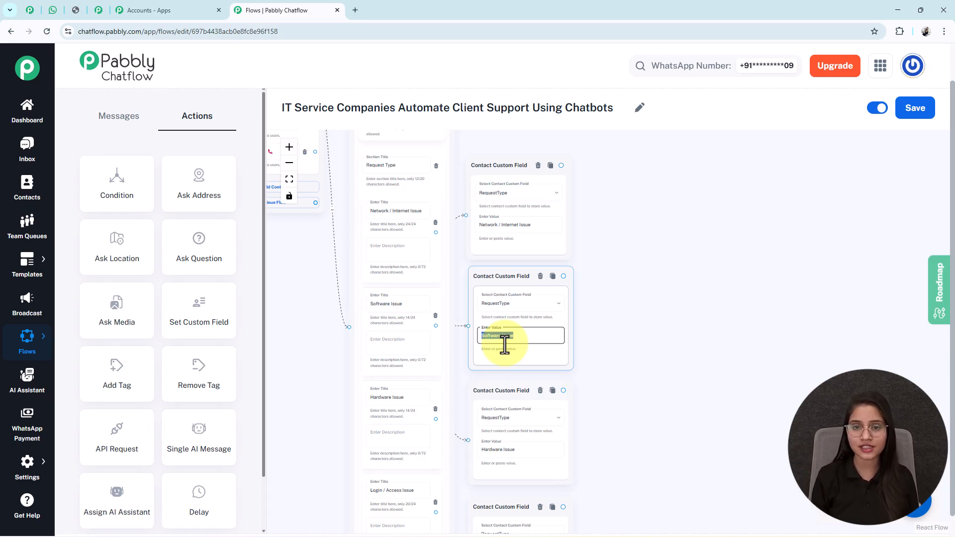
left_click(52, 10)
scroll(561, 395, "down", 2)
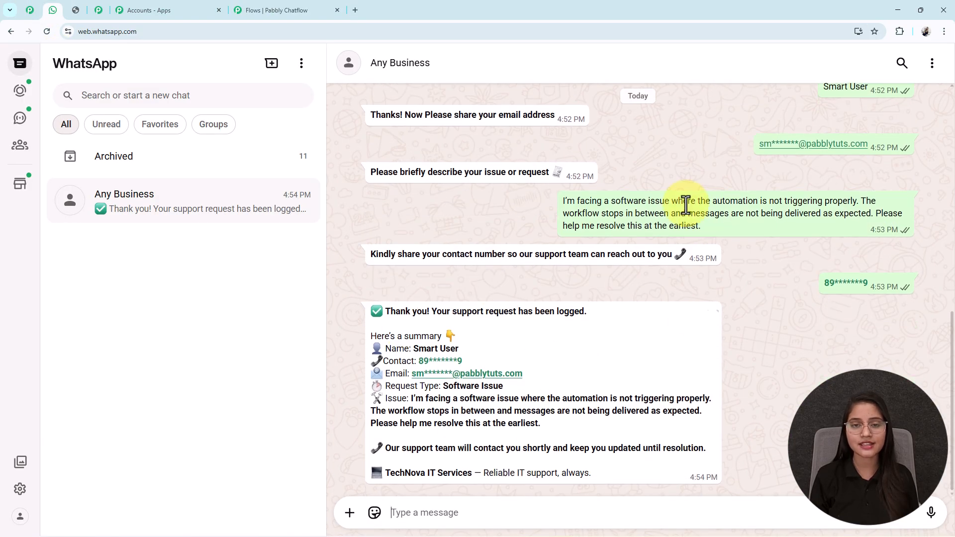
scroll(699, 216, "up", 5)
left_click(475, 194)
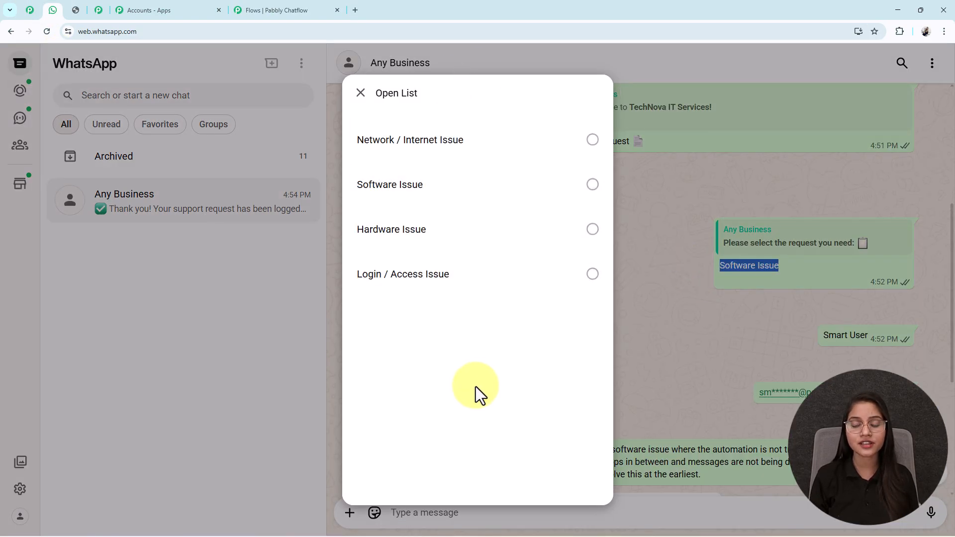
left_click(772, 282)
scroll(635, 280, "down", 5)
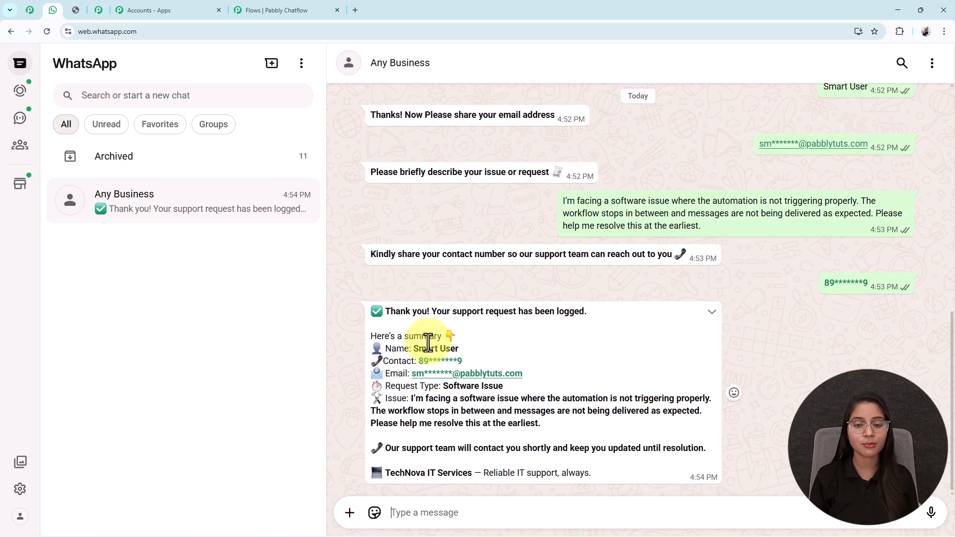
left_click_drag(507, 388, 443, 389)
left_click(396, 392)
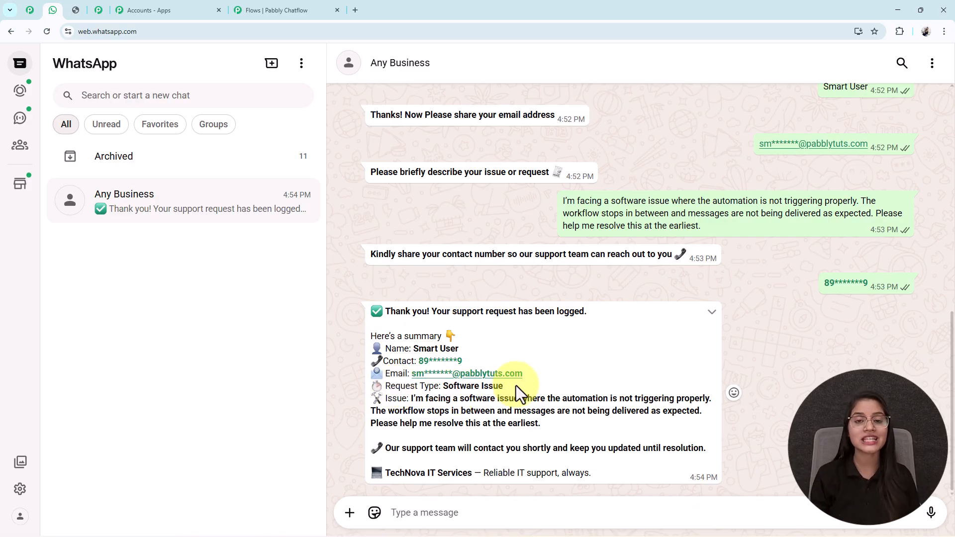
scroll(517, 385, "up", 4)
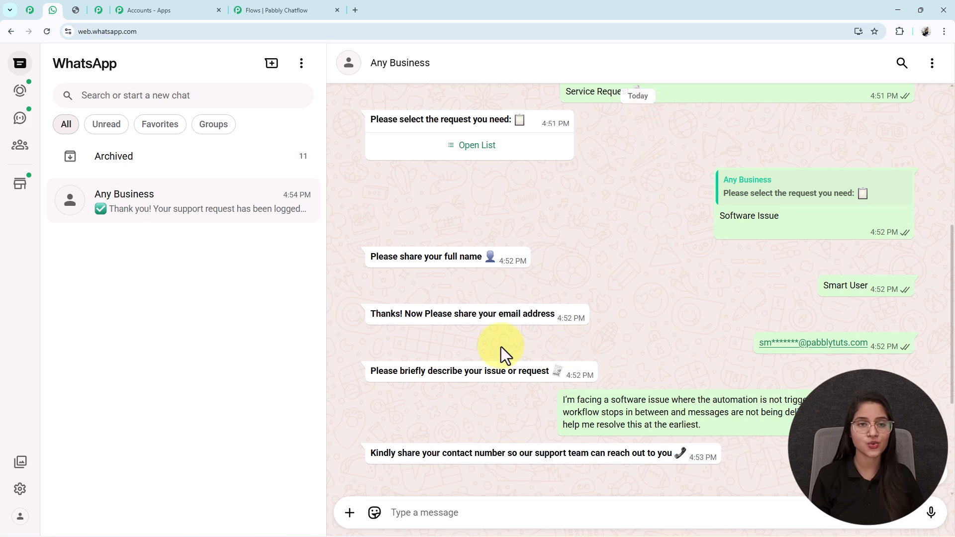
scroll(608, 400, "down", 4)
left_click(270, 9)
left_click(289, 179)
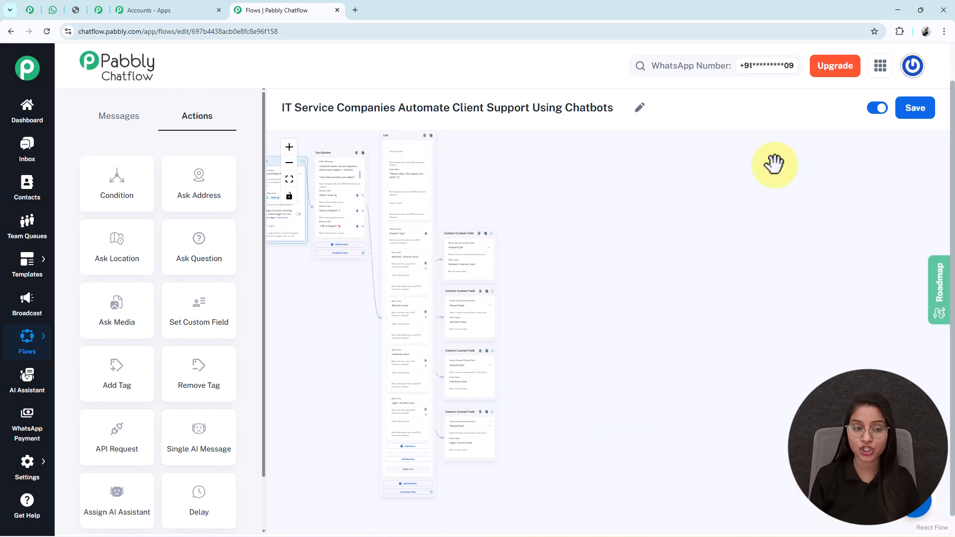
Add a Question step that asks for the client's full name
left_click_drag(198, 271, 522, 280)
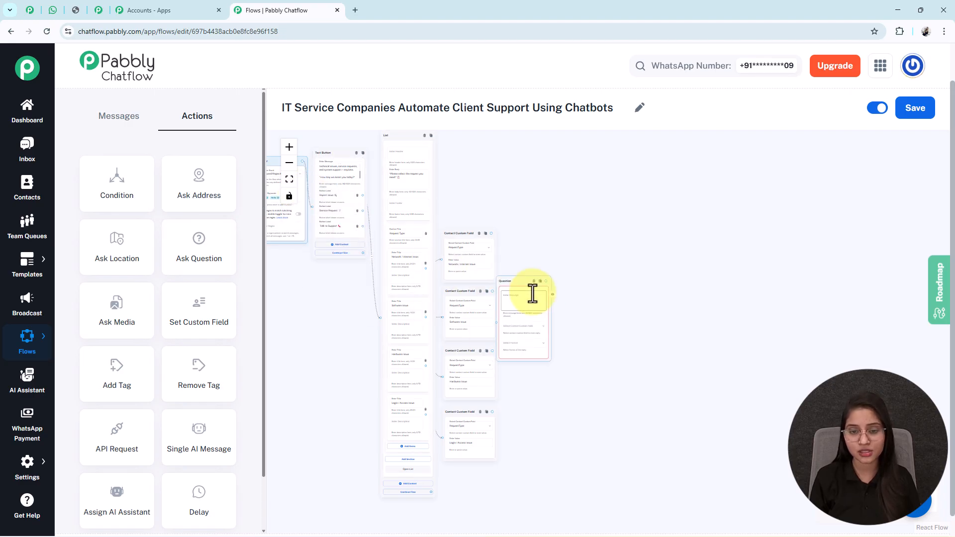
left_click(289, 148)
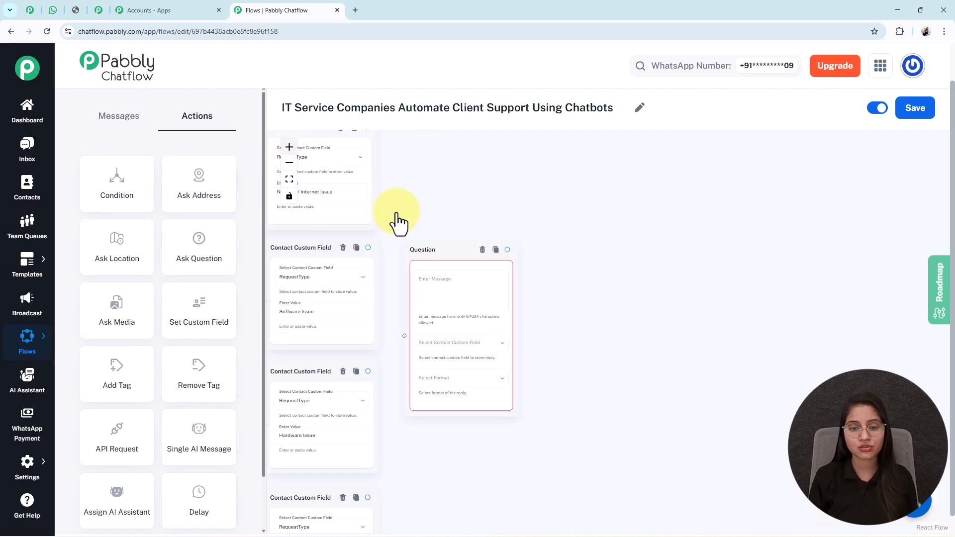
left_click(561, 271)
type("*Please share your full name* 👤")
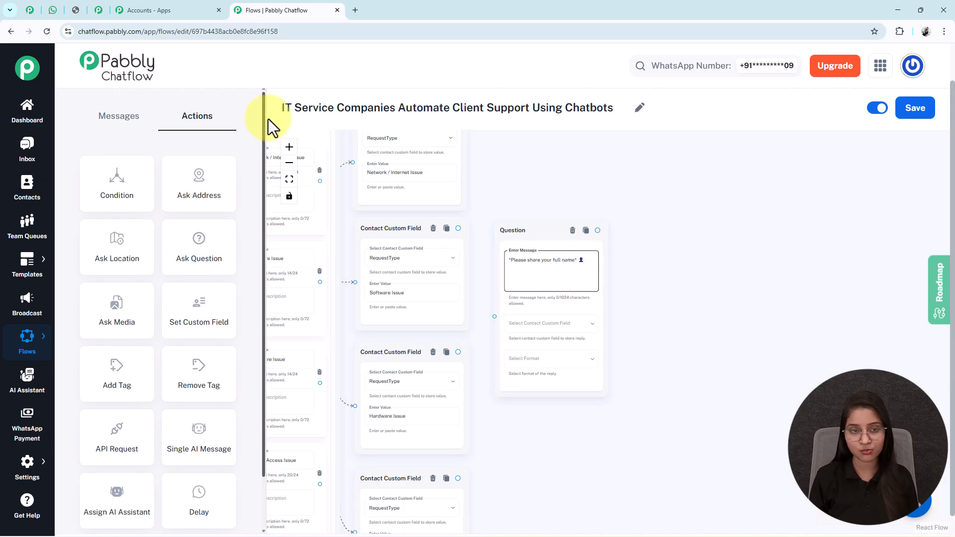
left_click(290, 146)
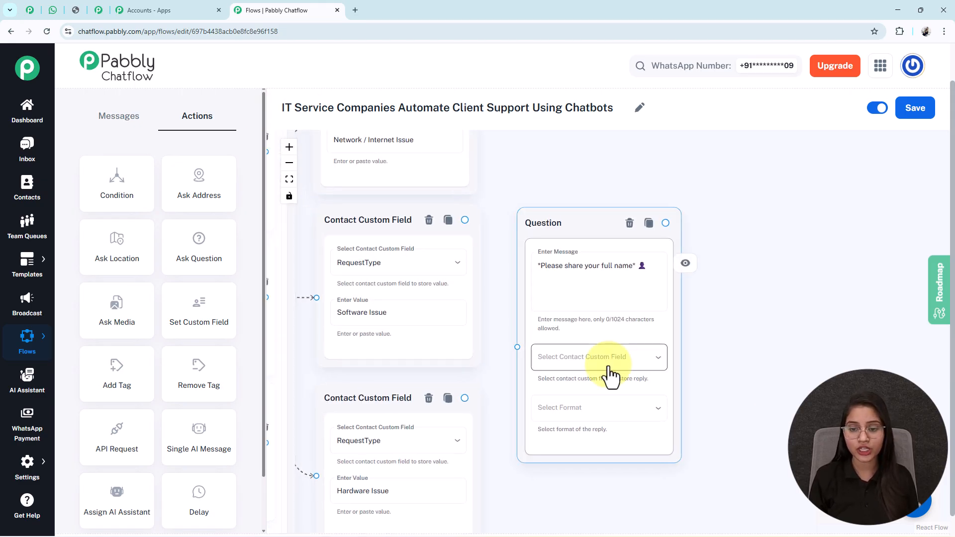
Store the full-name reply in the FullName field with Text format
left_click(608, 363)
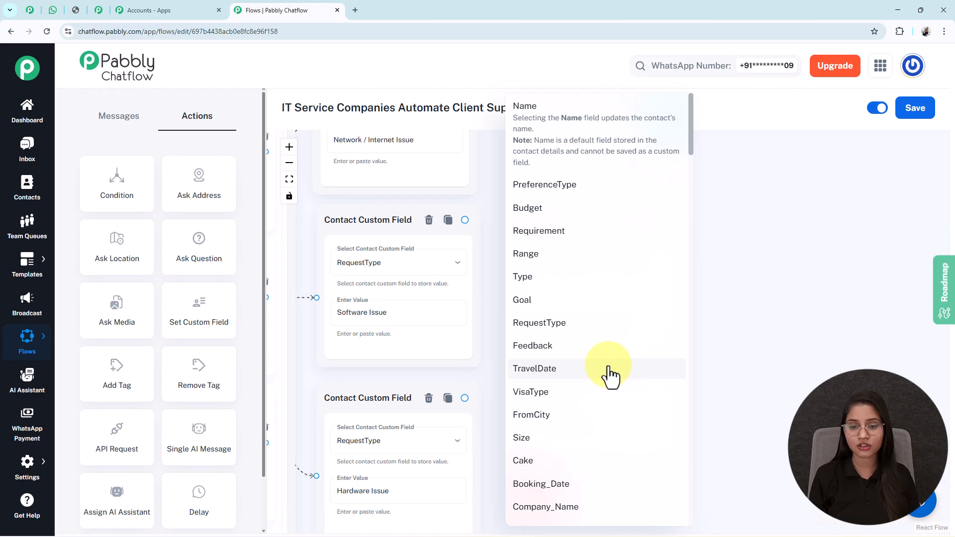
scroll(610, 376, "down", 15)
scroll(555, 335, "down", 5)
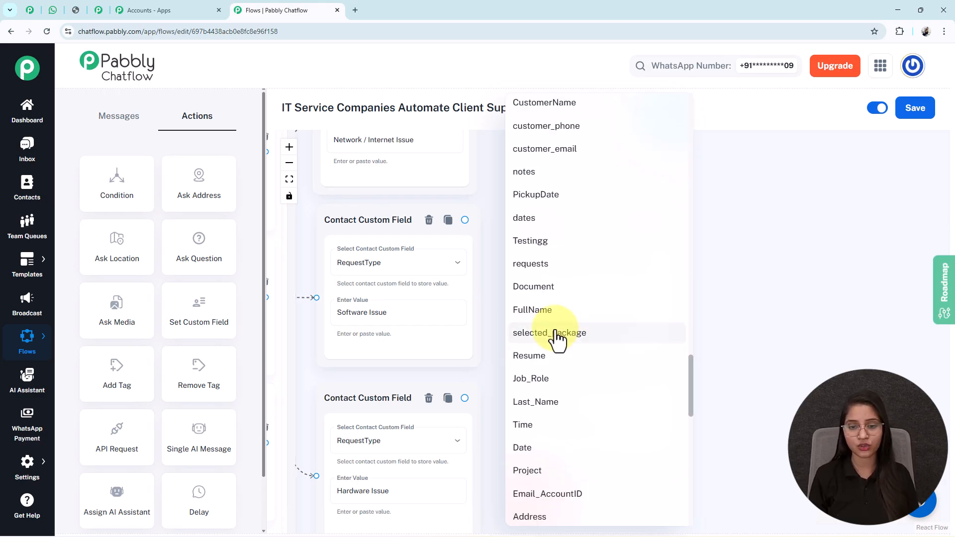
left_click(558, 311)
left_click(572, 420)
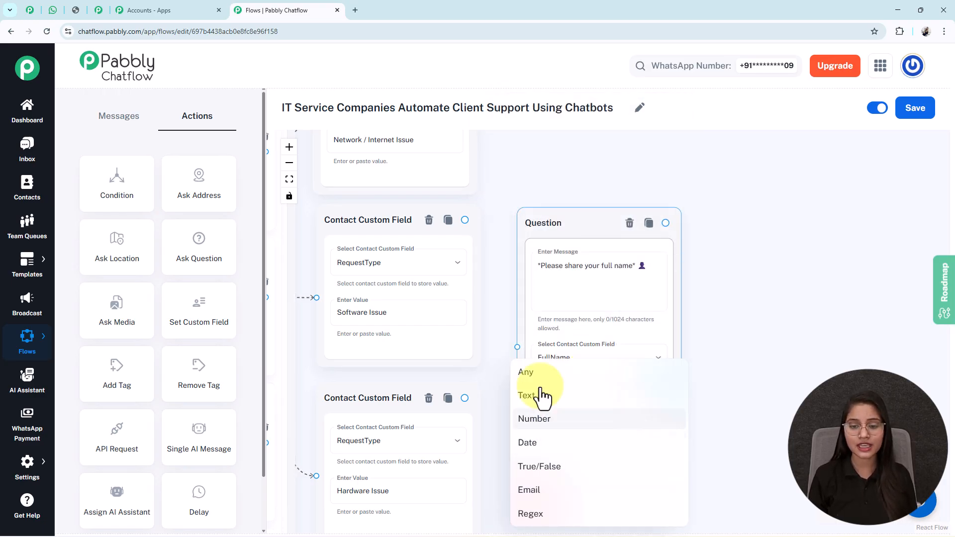
left_click(552, 398)
left_click_drag(564, 224, 576, 185)
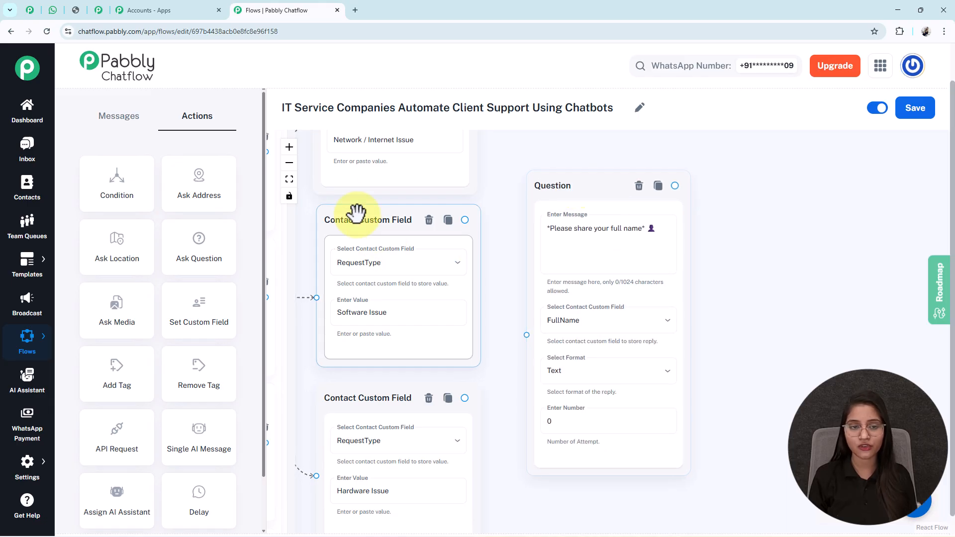
left_click(289, 163)
Keep the reply format as Text and set the attempts number to 0
left_click(558, 408)
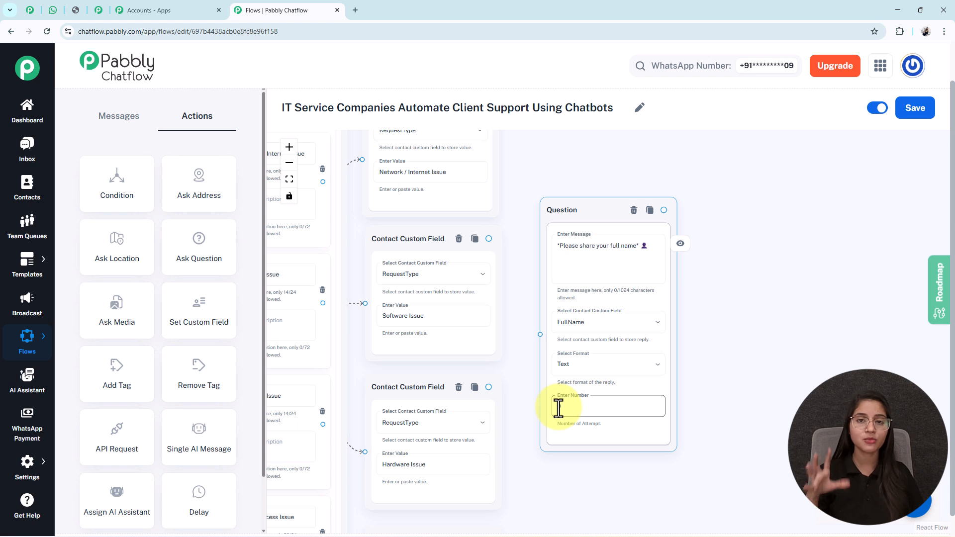
left_click(565, 254)
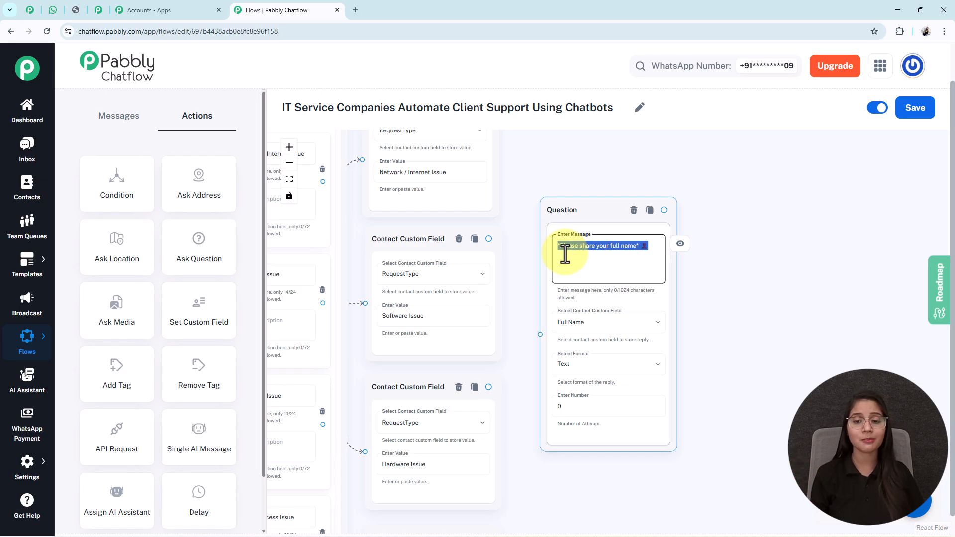
left_click(586, 368)
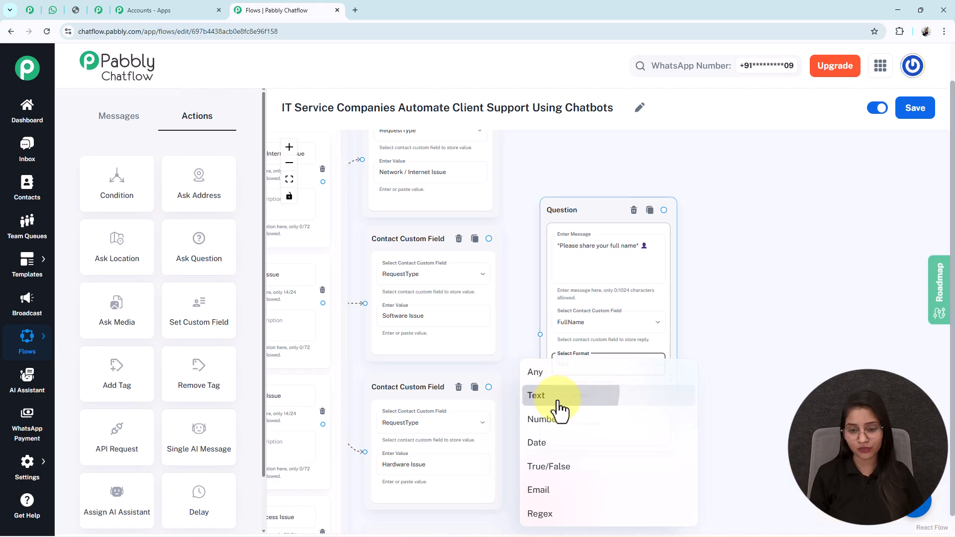
left_click(556, 397)
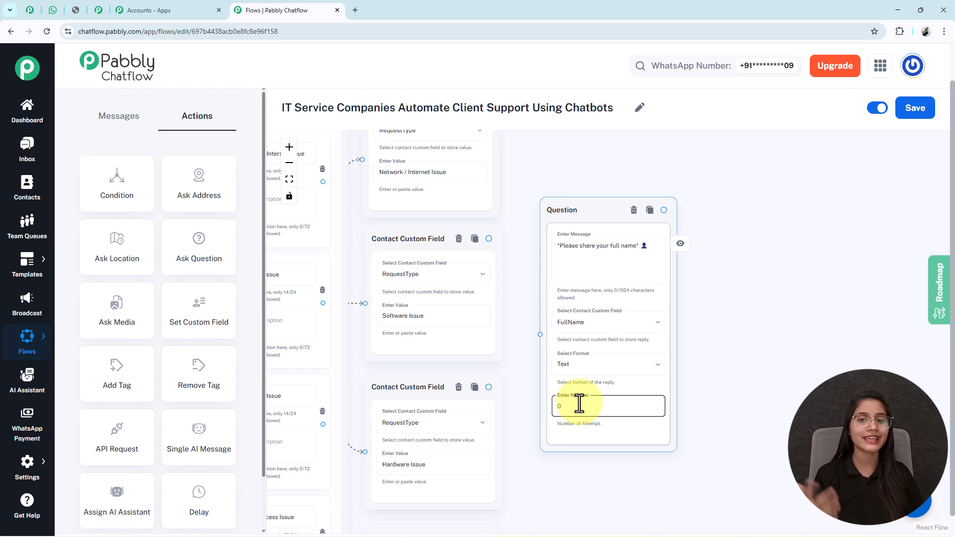
type("1")
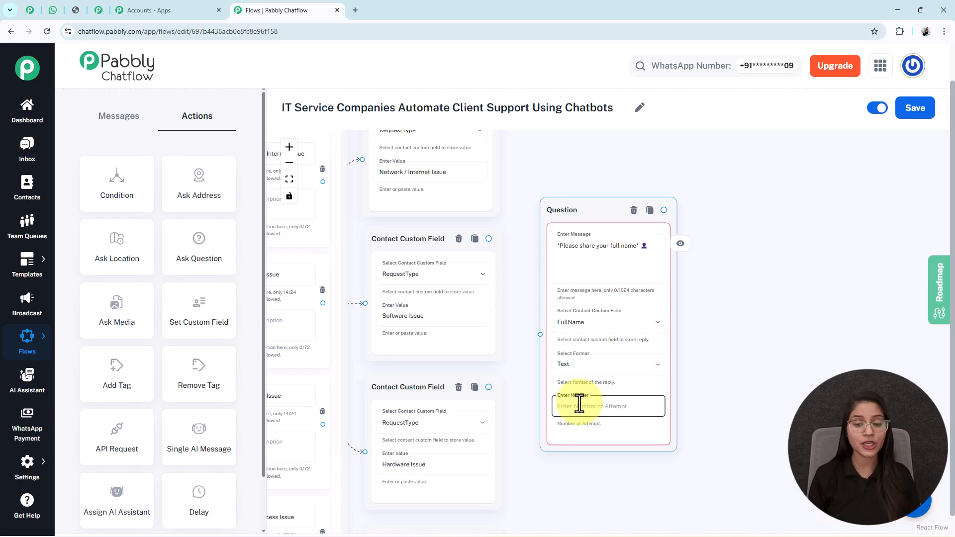
left_click_drag(567, 245, 568, 170)
left_click(597, 397)
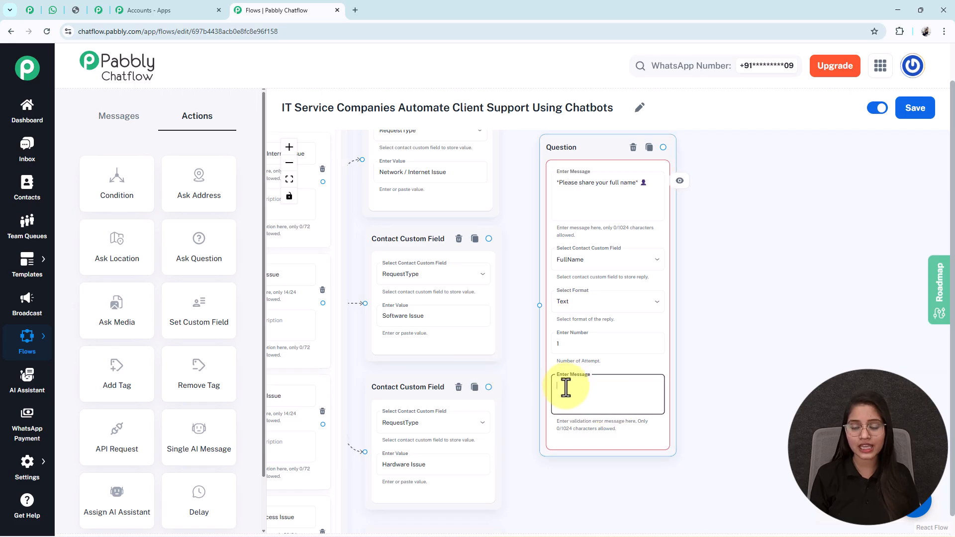
left_click(566, 341)
key("BackSpace")
type("0")
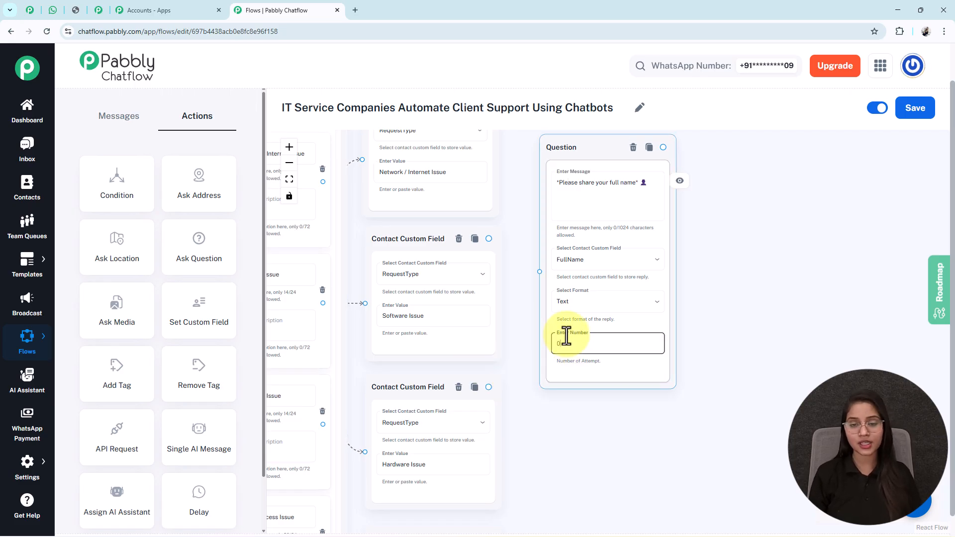
Zoom out and move the full-name question step lower on the canvas
left_click(290, 164)
left_click_drag(723, 288, 724, 320)
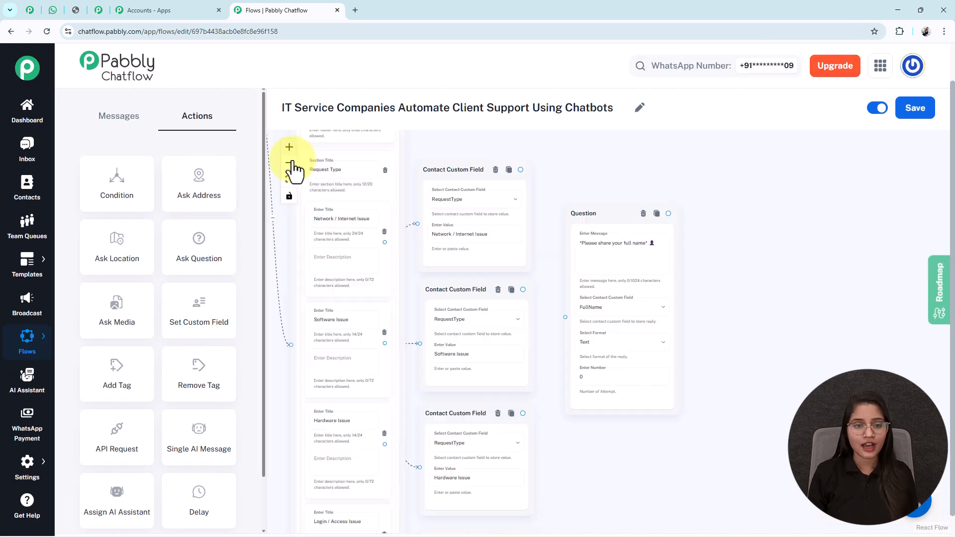
left_click(290, 164)
left_click(290, 164)
left_click(290, 164)
left_click_drag(594, 440, 553, 401)
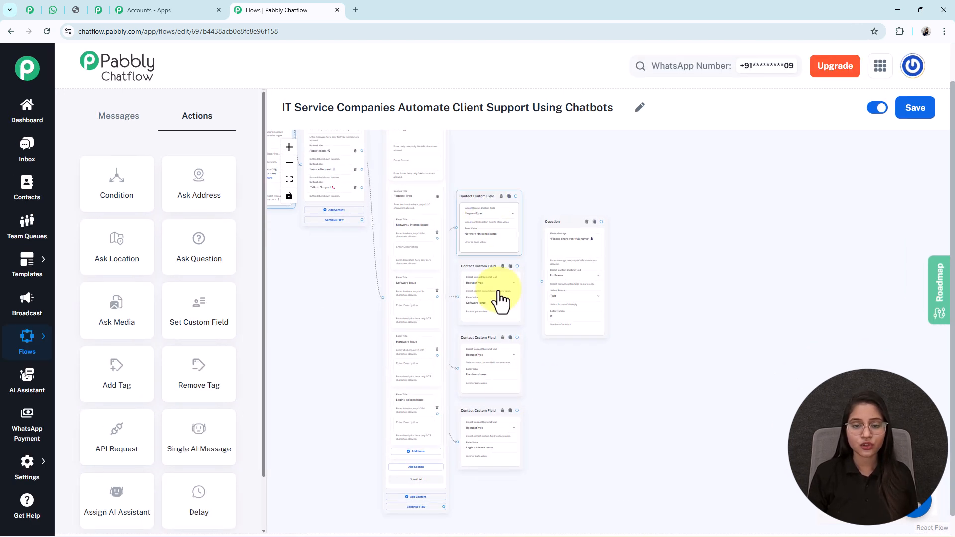
left_click_drag(567, 224, 570, 272)
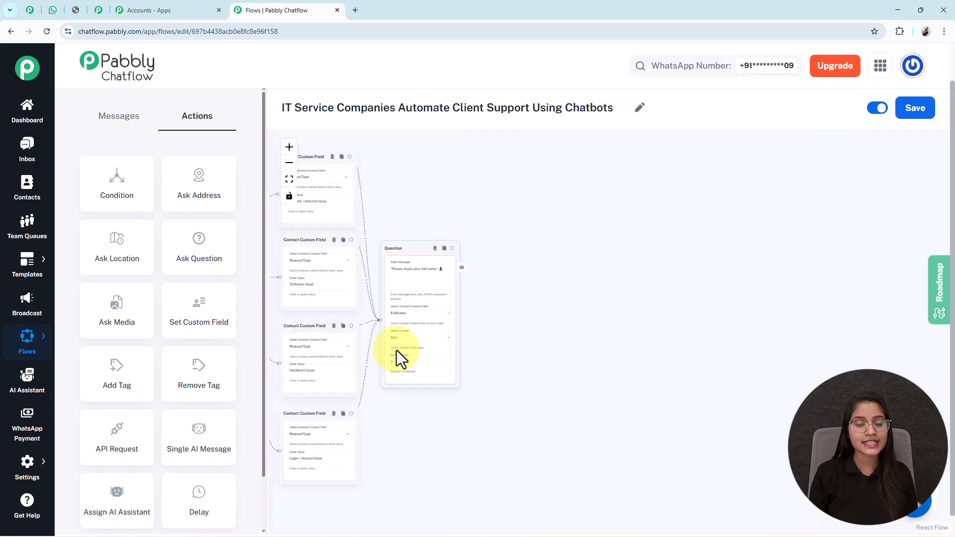
Inspect the full-name and email address question steps
left_click(289, 149)
left_click_drag(674, 301, 674, 301)
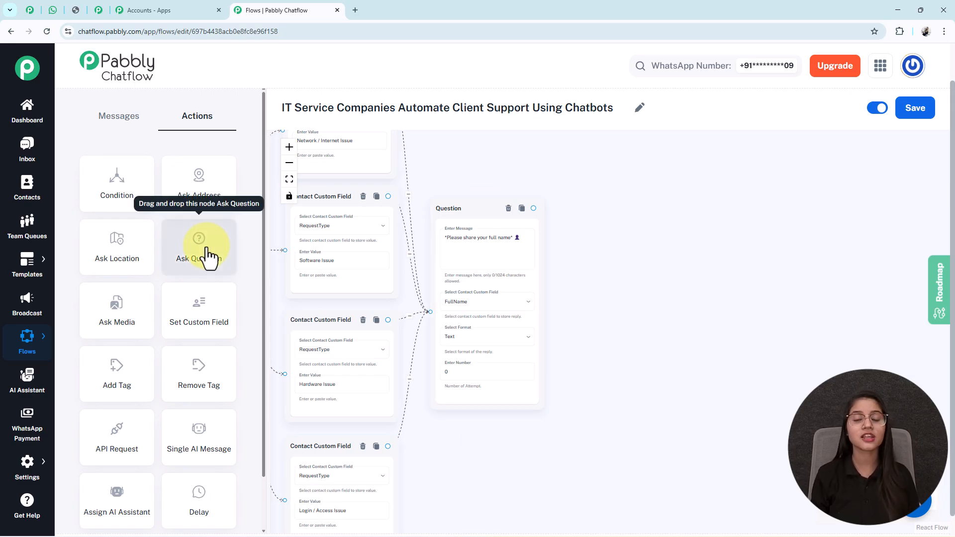
left_click_drag(776, 490, 604, 470)
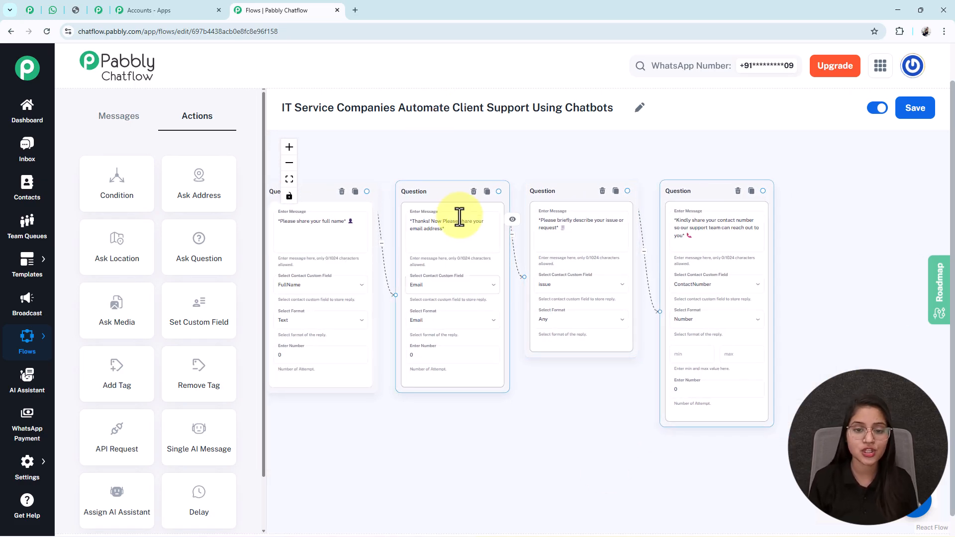
double_click(429, 230)
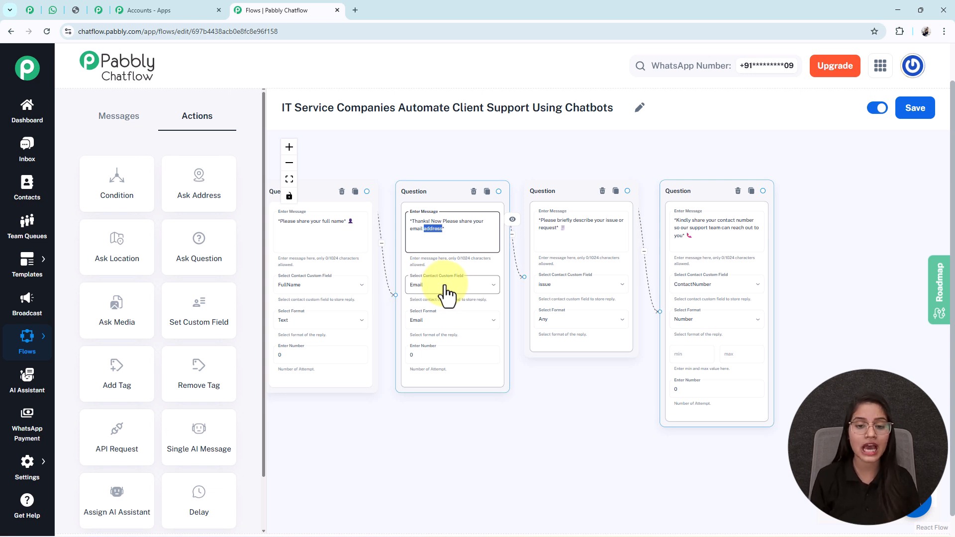
left_click(474, 396)
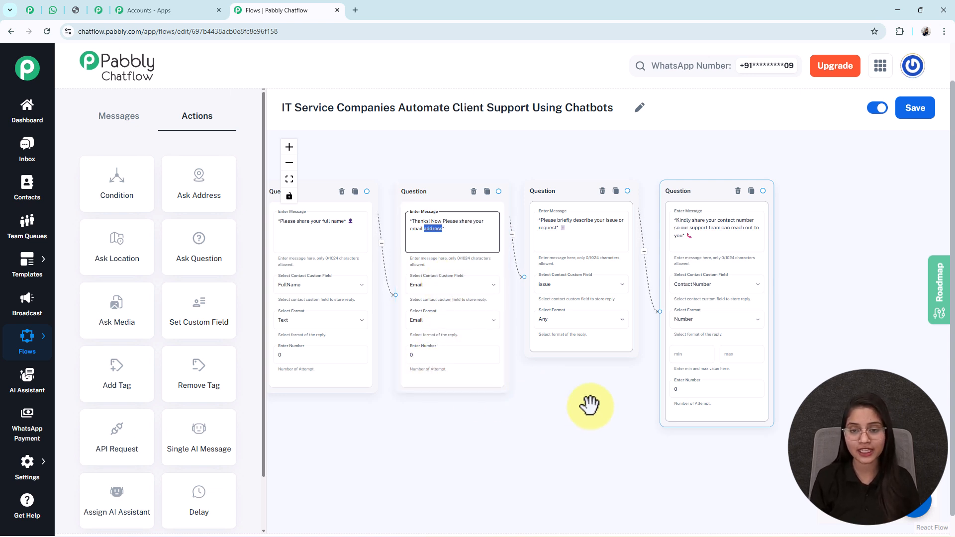
Look over the issue-description and contact-number question steps, then fit the whole flow
left_click_drag(590, 405, 490, 416)
left_click(478, 358)
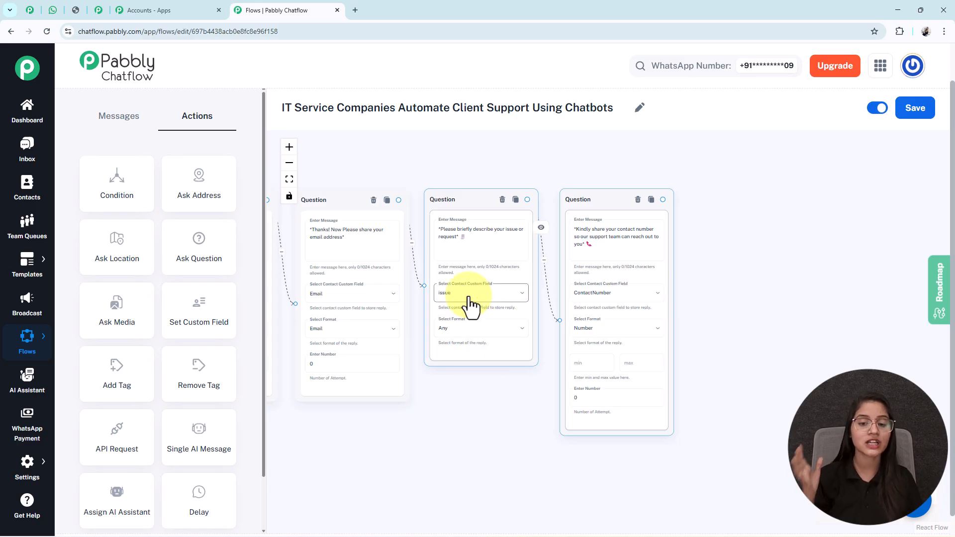
left_click_drag(748, 369, 623, 367)
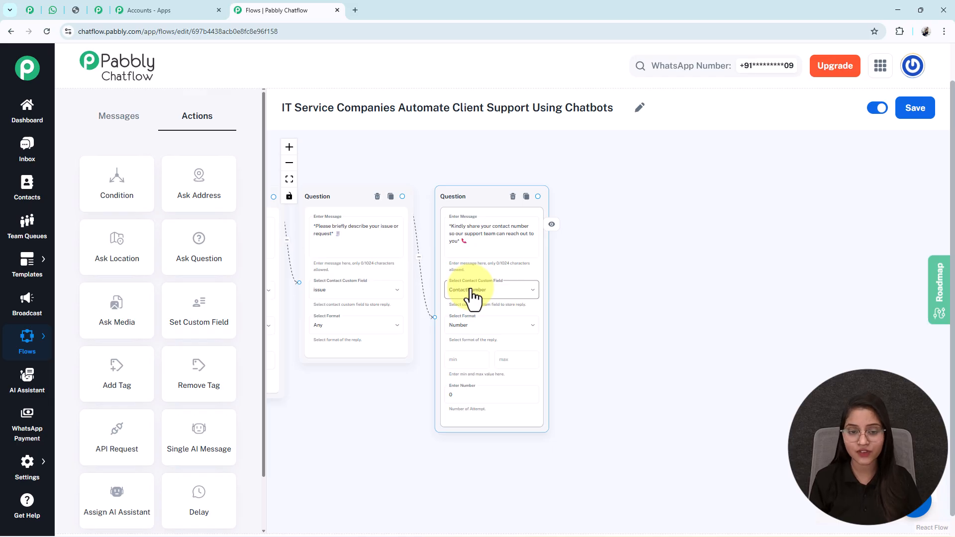
left_click(289, 147)
left_click_drag(614, 415, 656, 397)
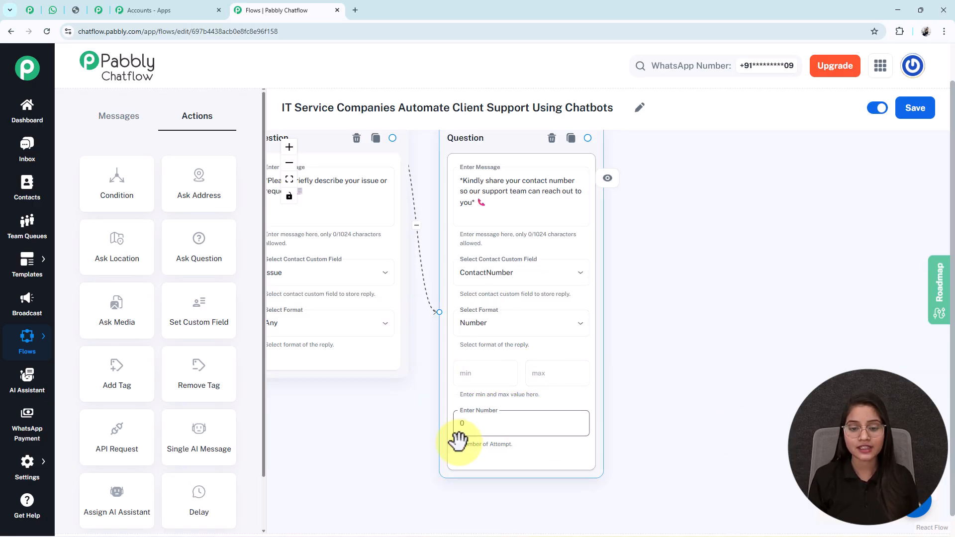
left_click(289, 180)
left_click_drag(760, 275, 556, 244)
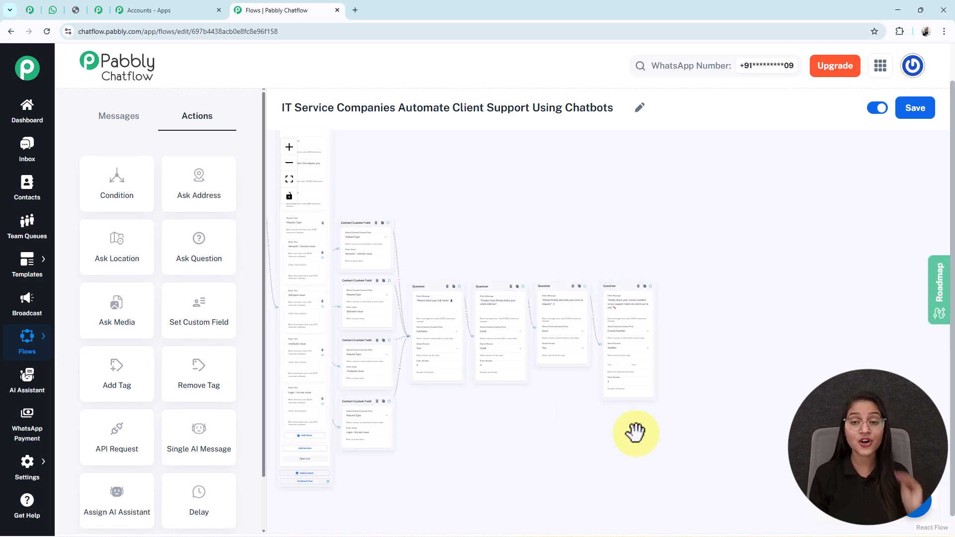
left_click(52, 10)
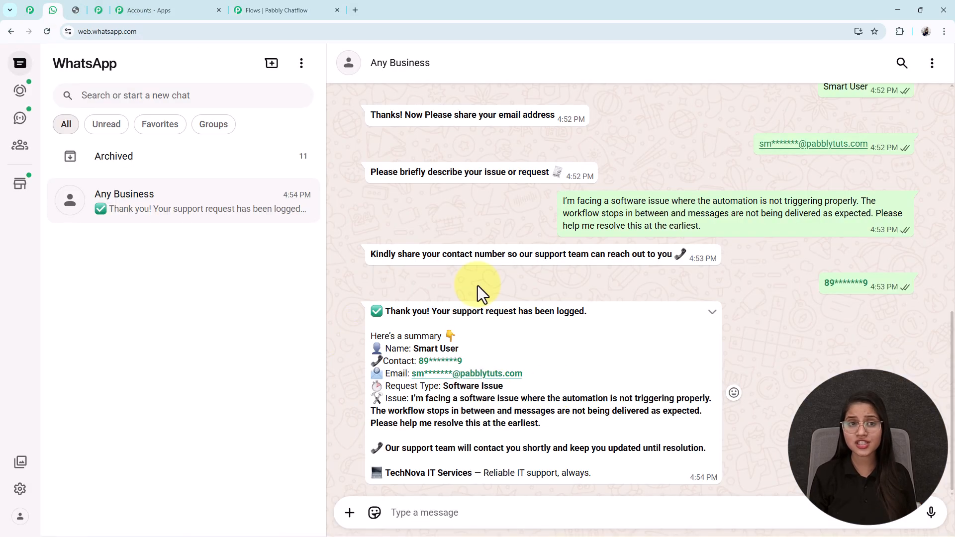
left_click(250, 9)
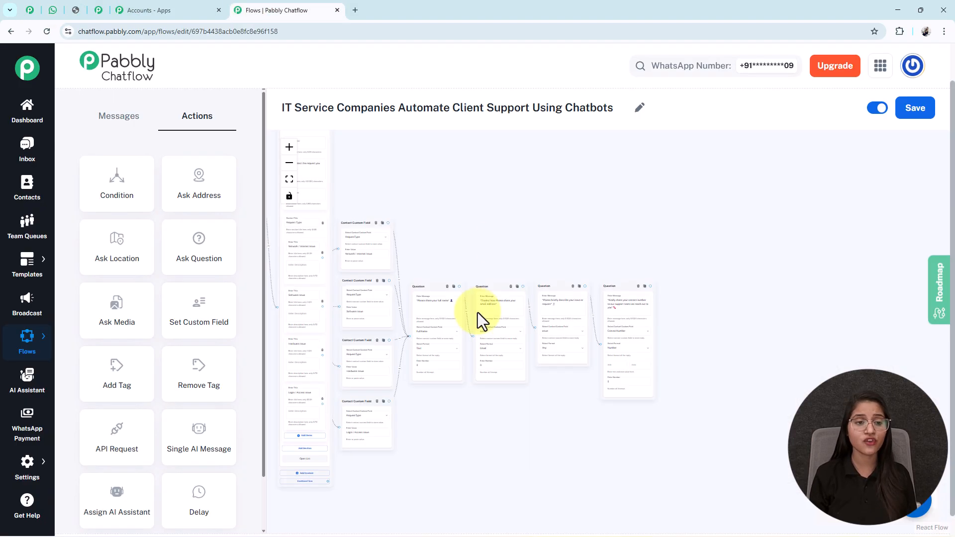
left_click(128, 129)
left_click_drag(113, 188, 379, 183)
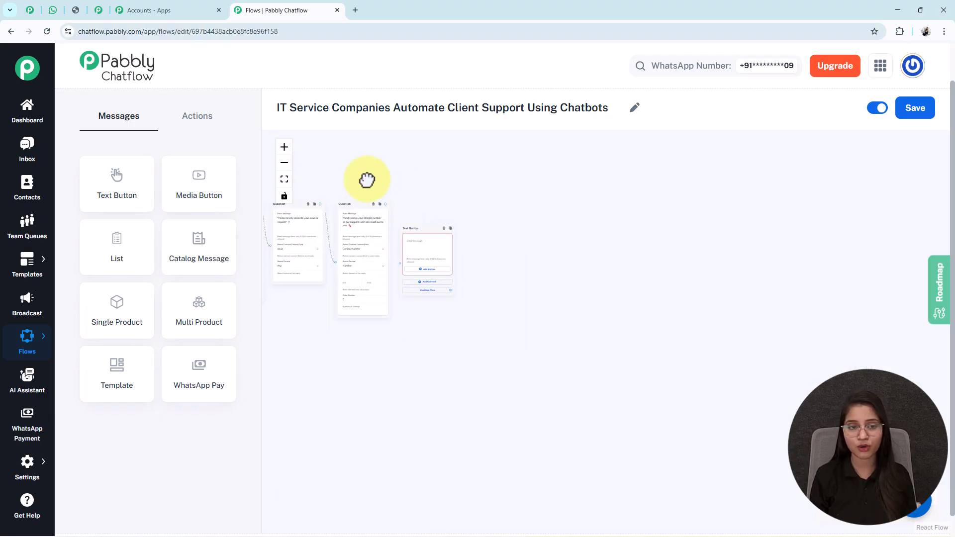
left_click(285, 147)
left_click(286, 147)
left_click(285, 147)
left_click_drag(653, 237, 885, 461)
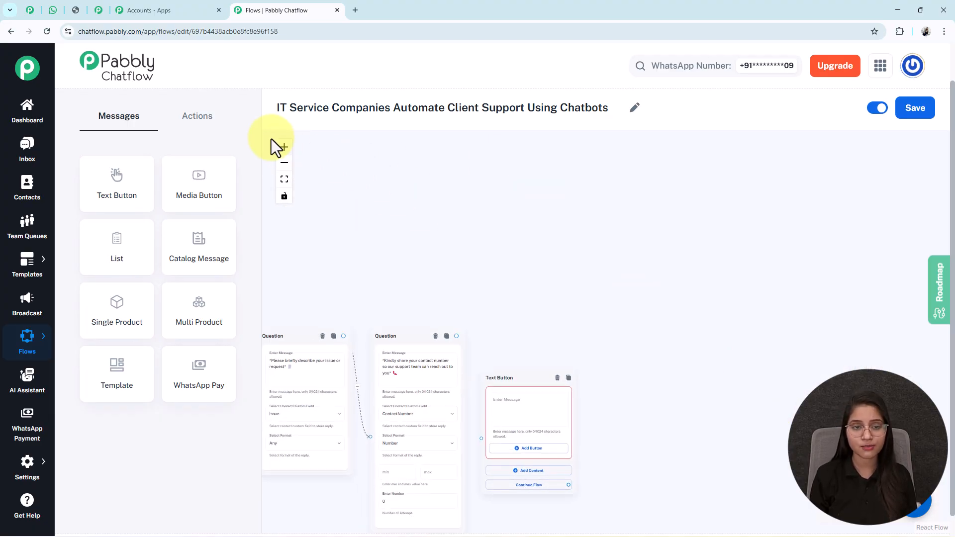
left_click(284, 148)
left_click_drag(514, 290, 531, 239)
left_click(518, 361)
key("ctrl+v")
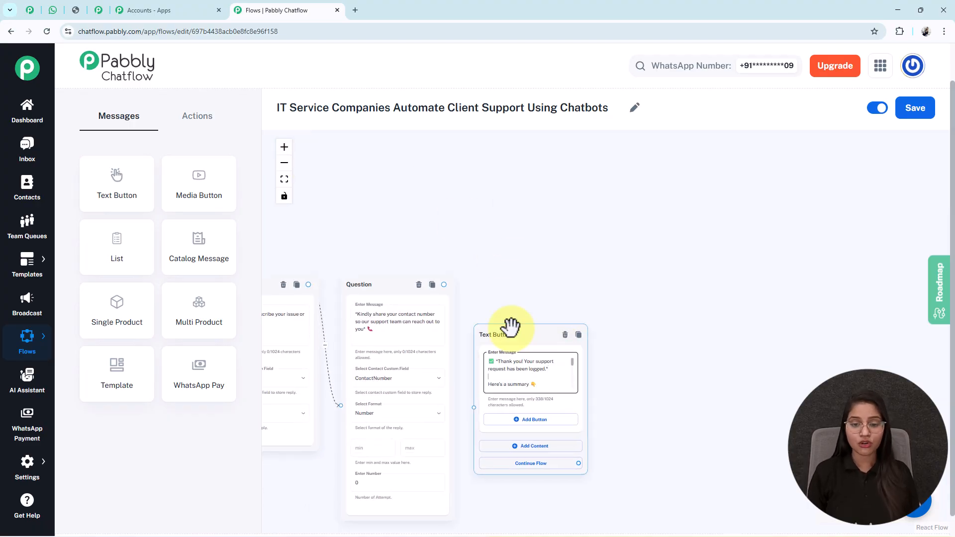
key("Down")
key("Down")
key("Down")
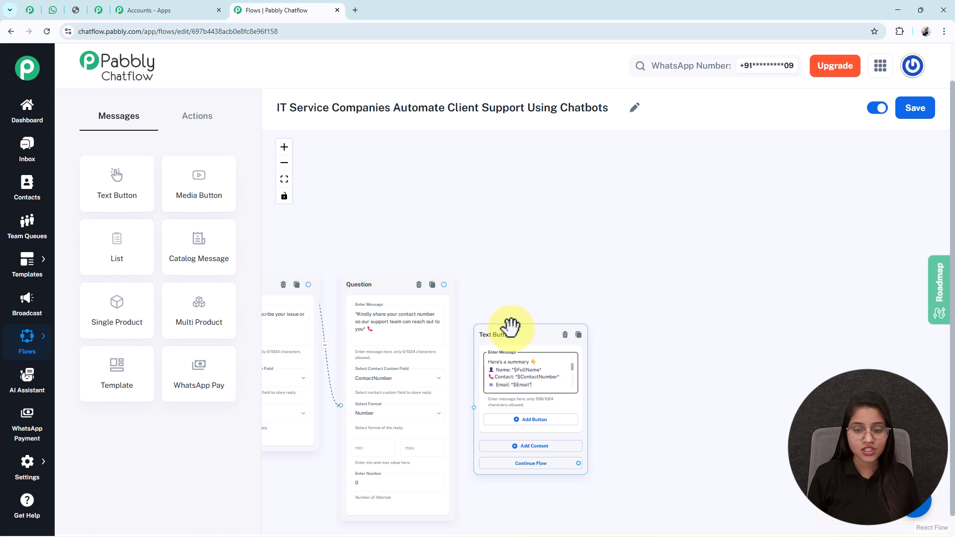
key("Down")
left_click_drag(646, 400, 629, 327)
double_click(525, 301)
key("Down")
key("Down")
key("Down")
key("Down")
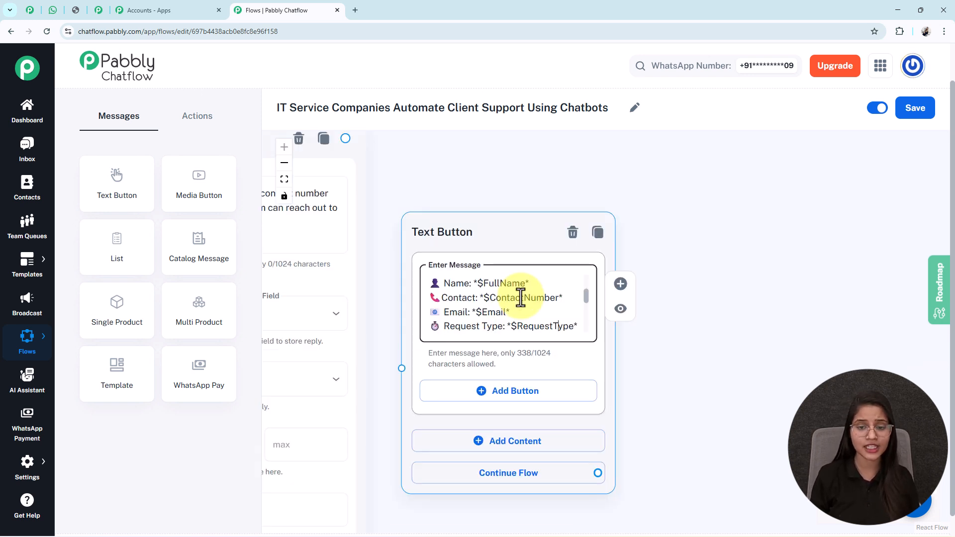
key("Up")
key("Up")
key("Up")
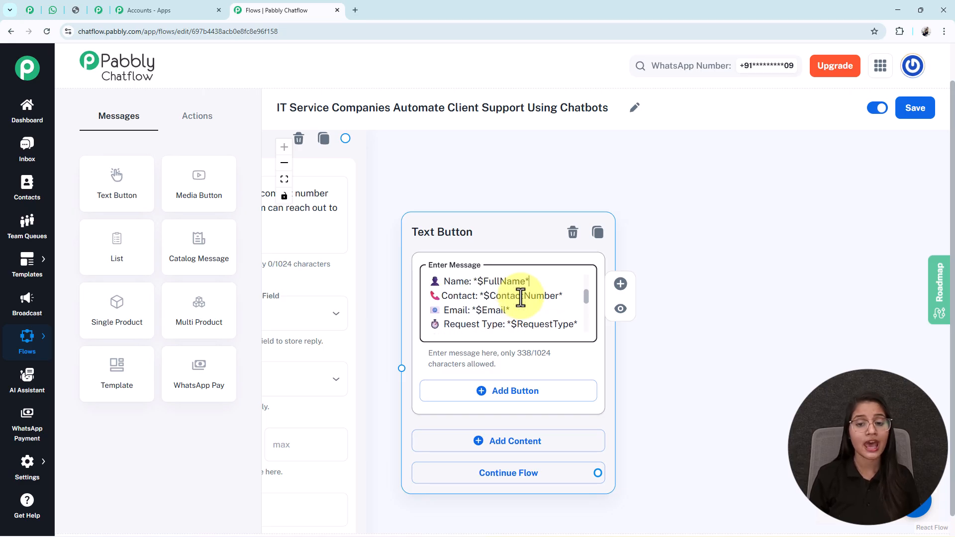
double_click(498, 278)
double_click(505, 299)
double_click(498, 313)
double_click(543, 329)
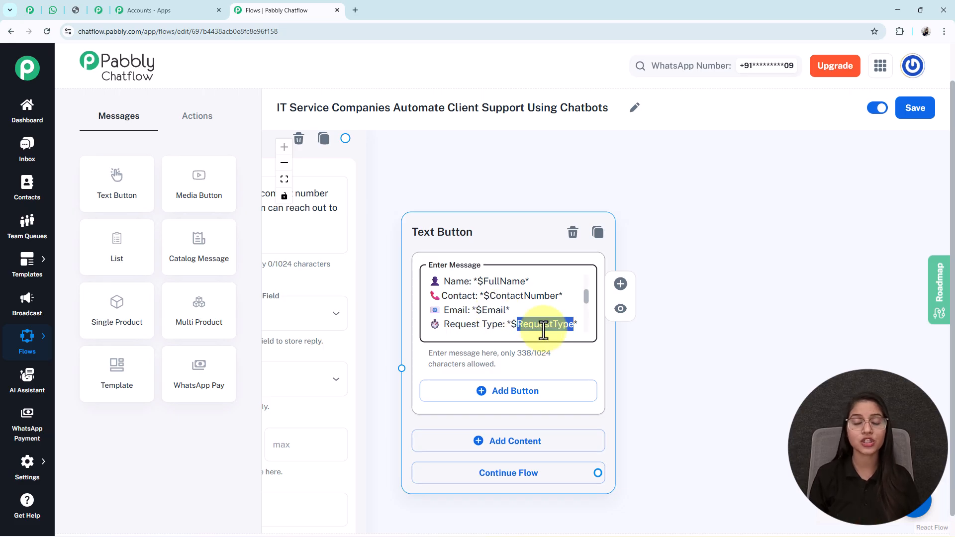
left_click(283, 181)
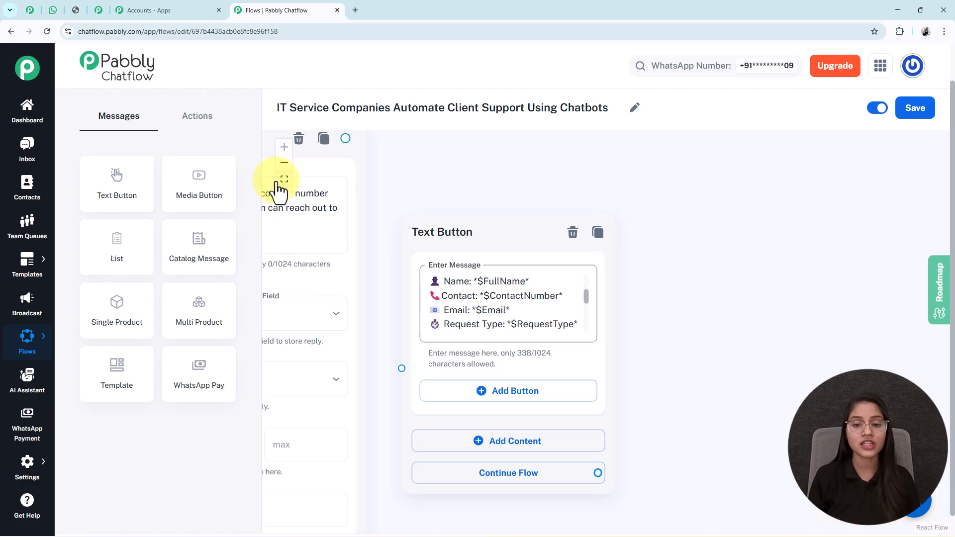
left_click_drag(689, 461, 544, 418)
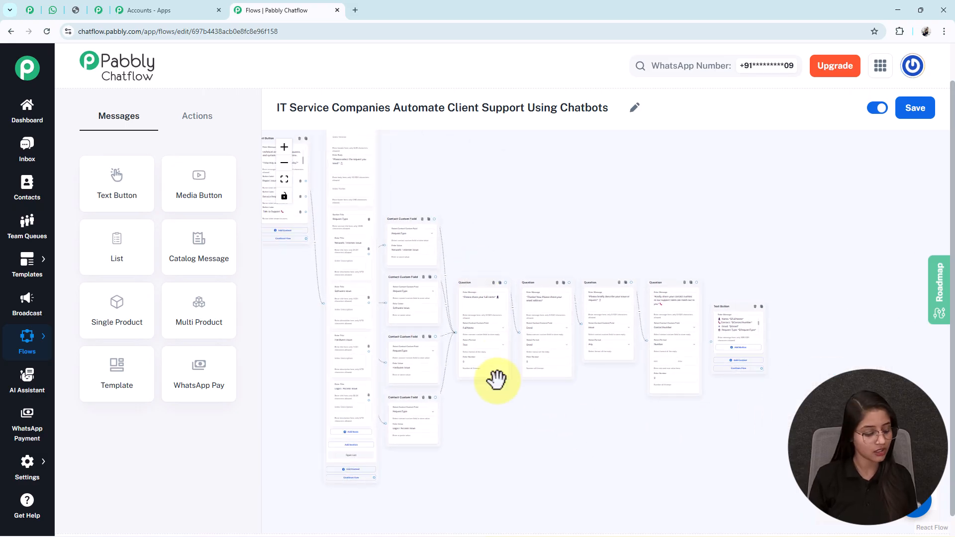
Connect the contact-number question to the summary message
scroll(490, 308, "up", 3)
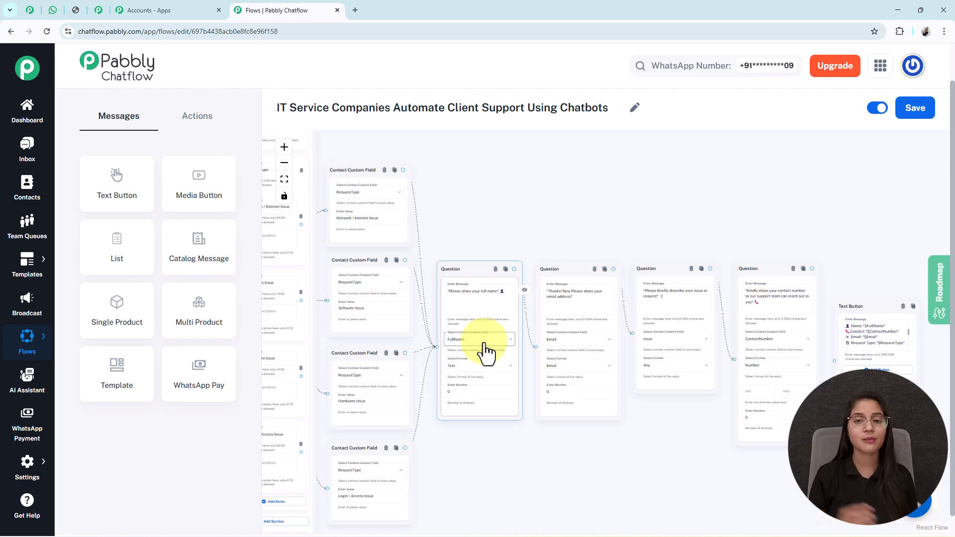
left_click_drag(793, 207, 563, 144)
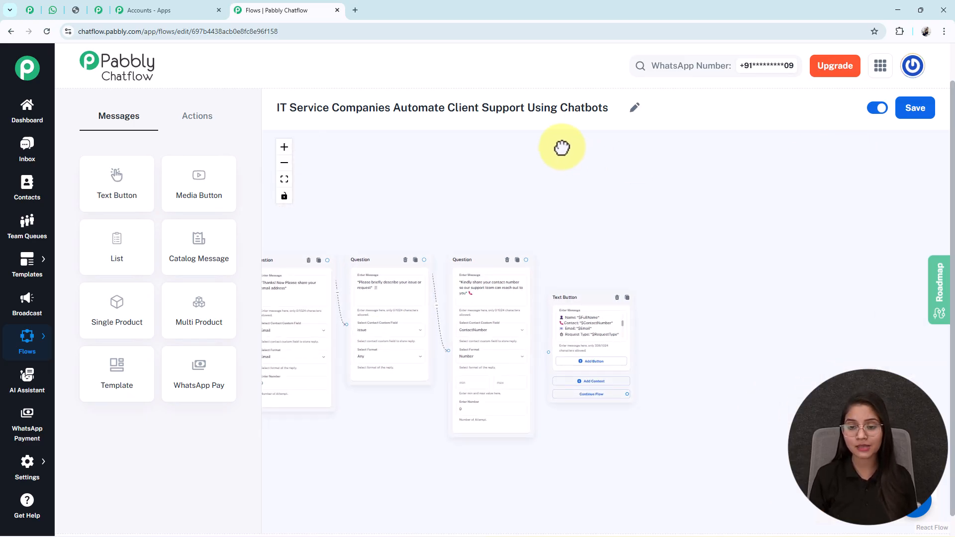
left_click_drag(398, 464, 595, 470)
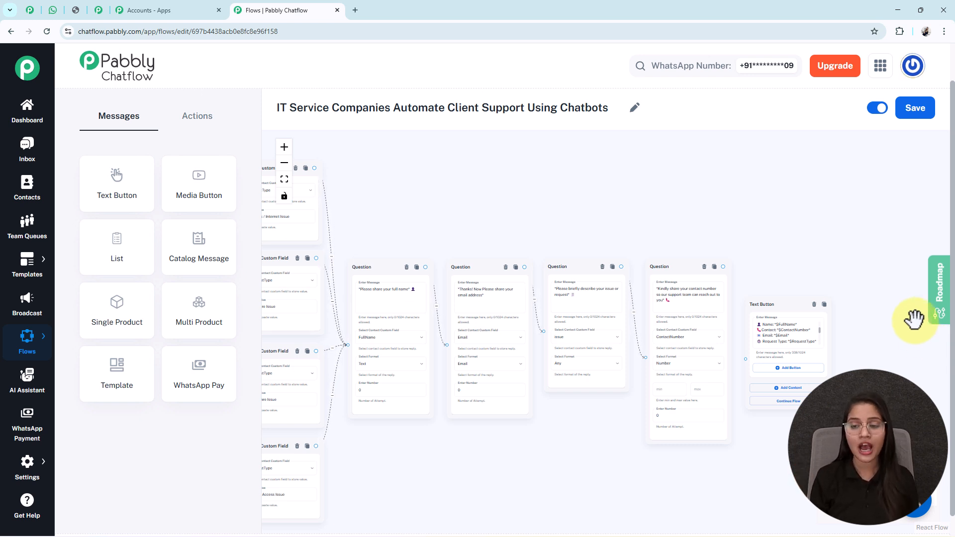
left_click_drag(724, 267, 747, 360)
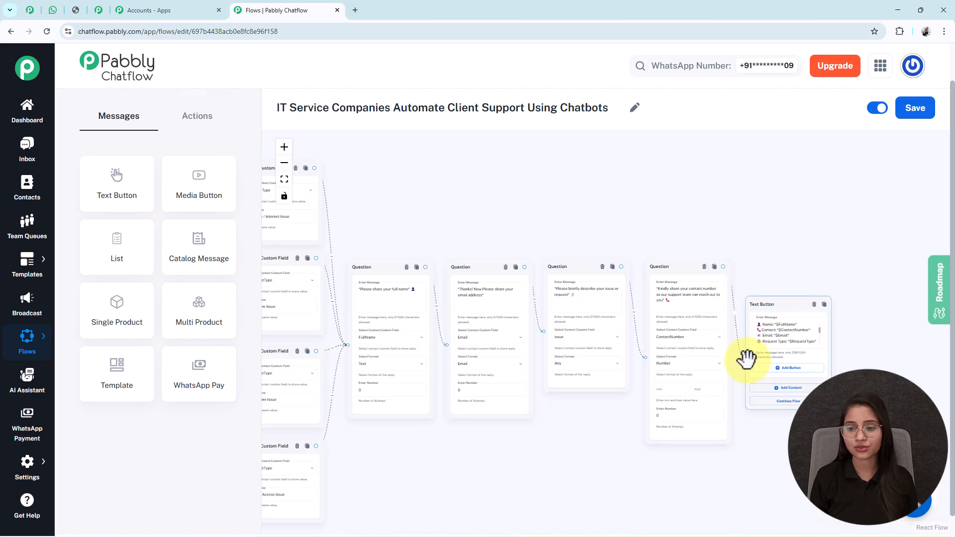
Move the overlapping Trigger and welcome message nodes apart
left_click_drag(516, 470, 953, 524)
left_click_drag(517, 297, 467, 329)
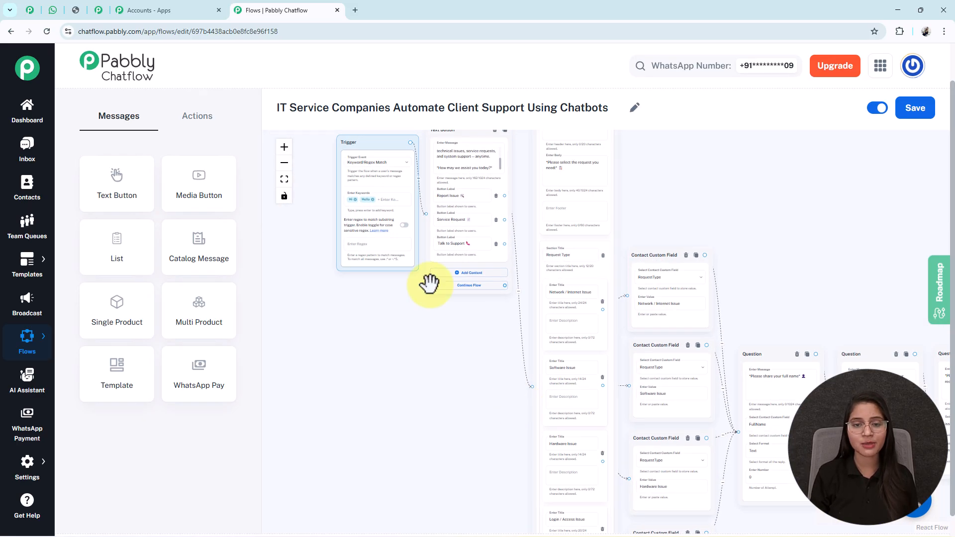
left_click_drag(395, 257, 352, 270)
left_click_drag(450, 259, 421, 281)
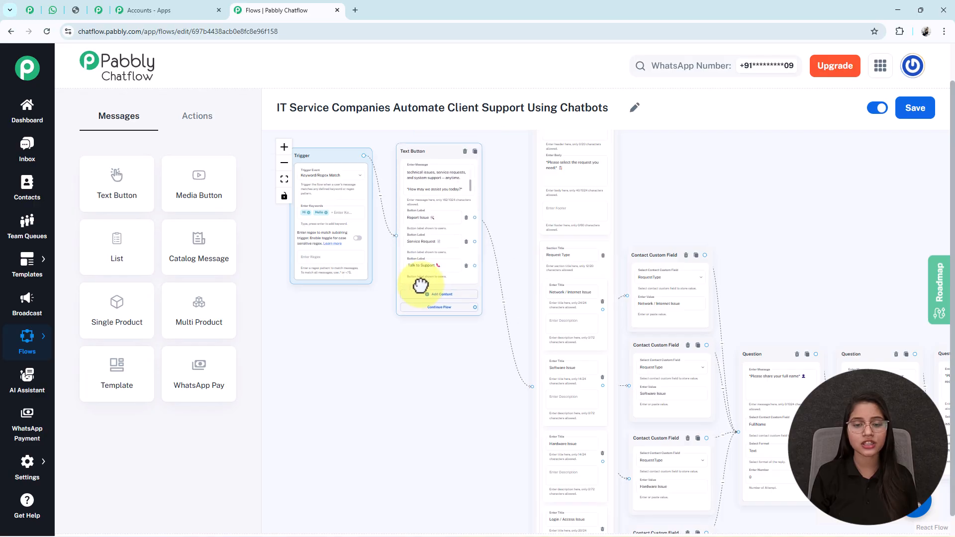
left_click_drag(497, 393, 443, 353)
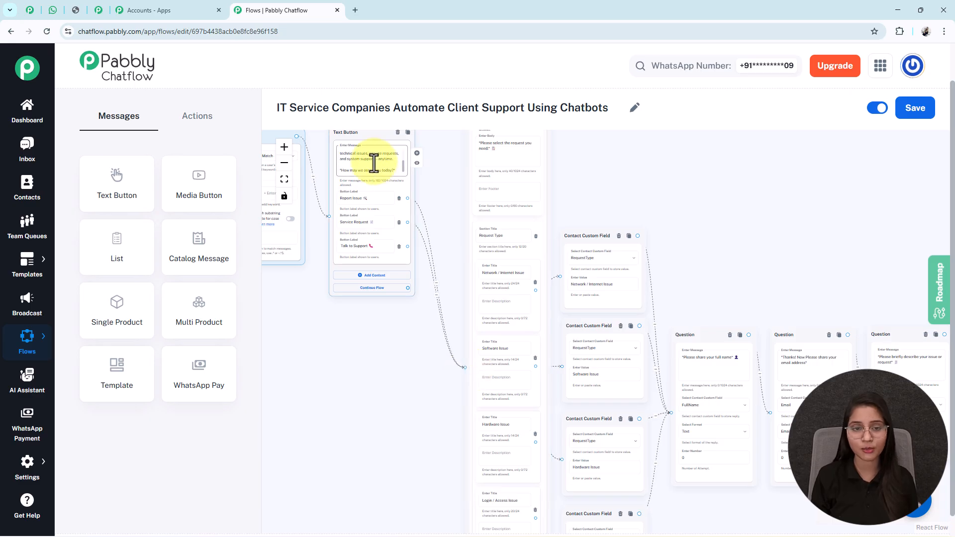
left_click_drag(362, 343, 355, 326)
mouse_move(365, 363)
left_mouse_down()
mouse_move(364, 337)
mouse_move(362, 369)
left_mouse_up()
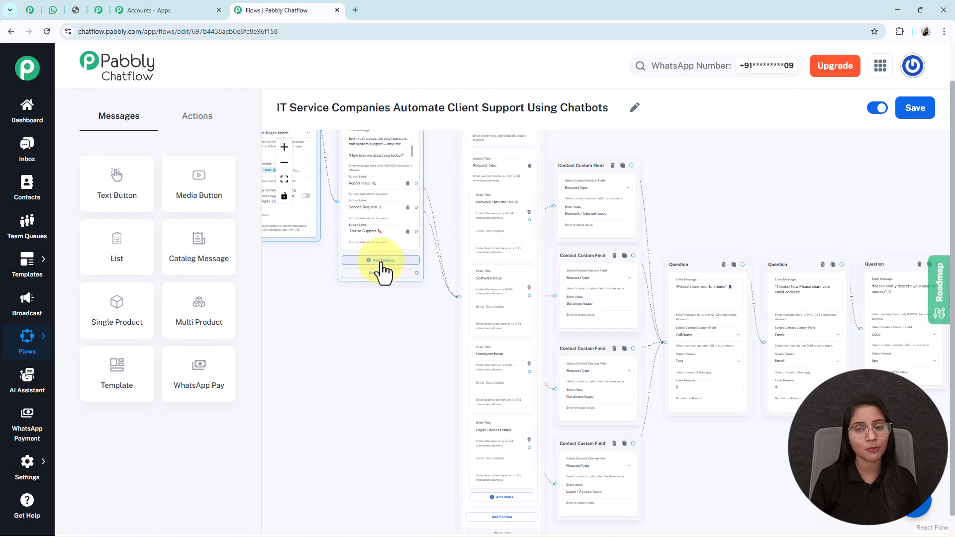
Link Talk to Support to a new message with the website and 24×7 hours, and save
left_click_drag(416, 232, 383, 317)
left_click(387, 367)
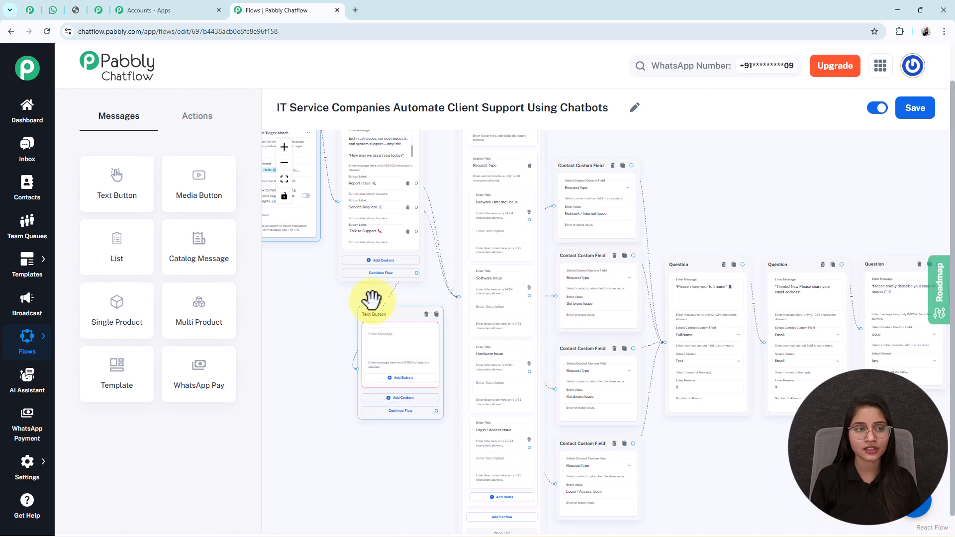
left_click(390, 342)
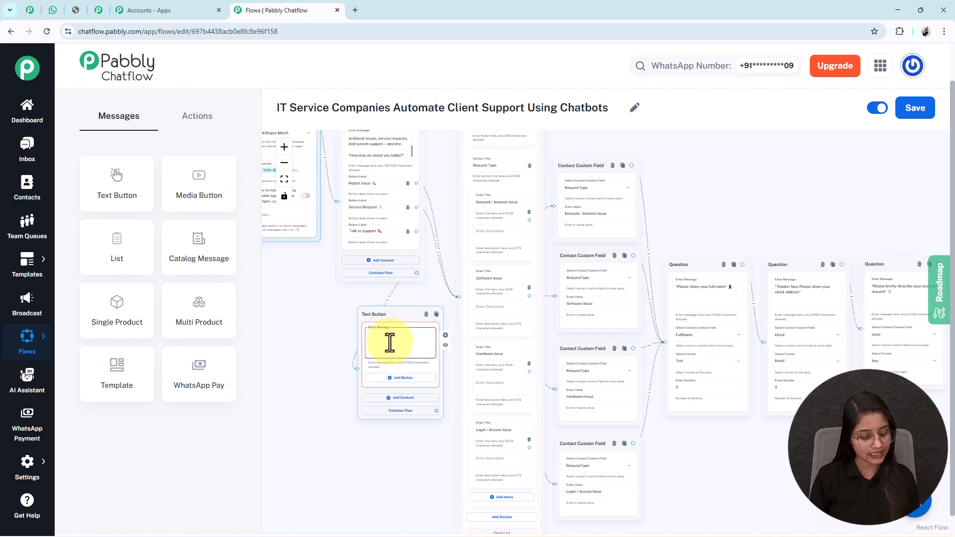
key("ctrl+v")
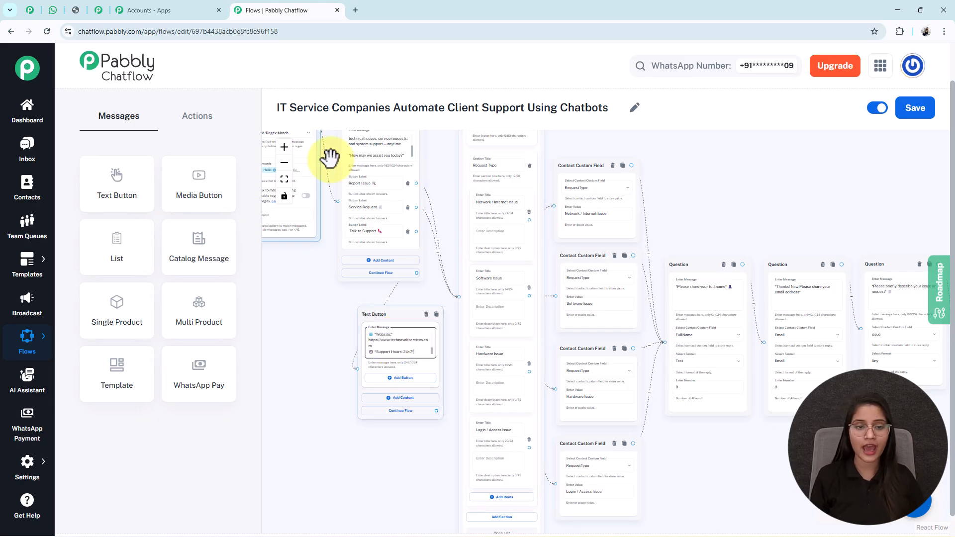
left_click(284, 179)
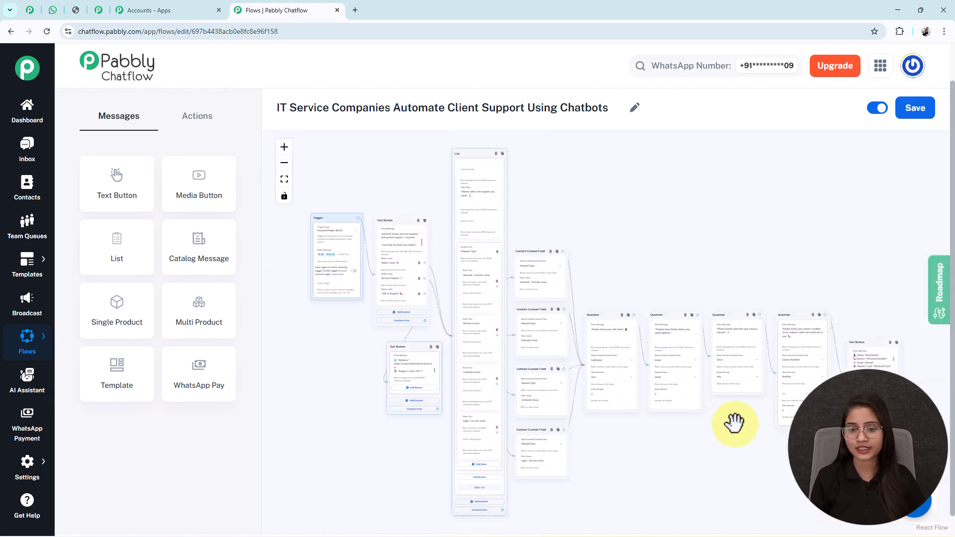
left_click(913, 110)
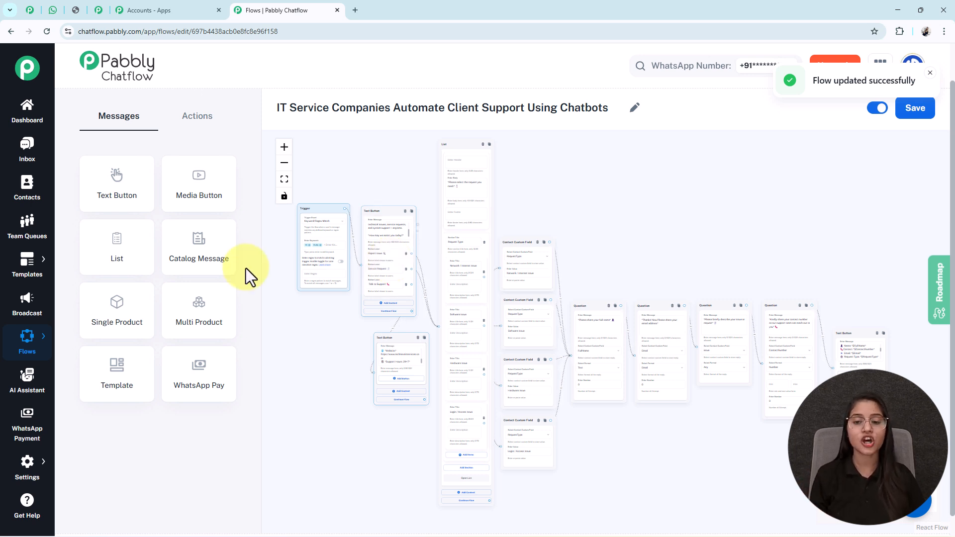
Scroll the WhatsApp test chat and highlight the filled-in support-request summary
left_click(52, 11)
scroll(629, 330, "up", 10)
scroll(629, 331, "up", 2)
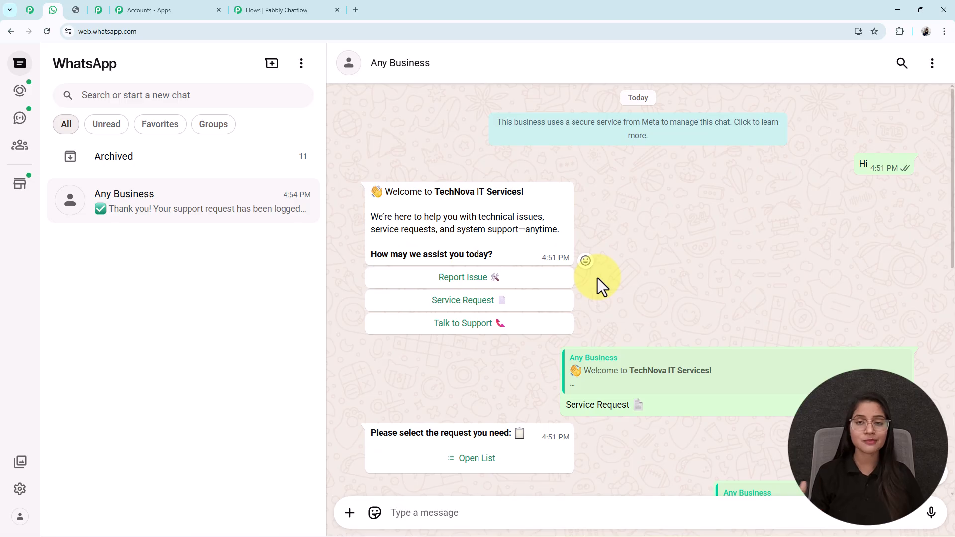
scroll(598, 280, "down", 8)
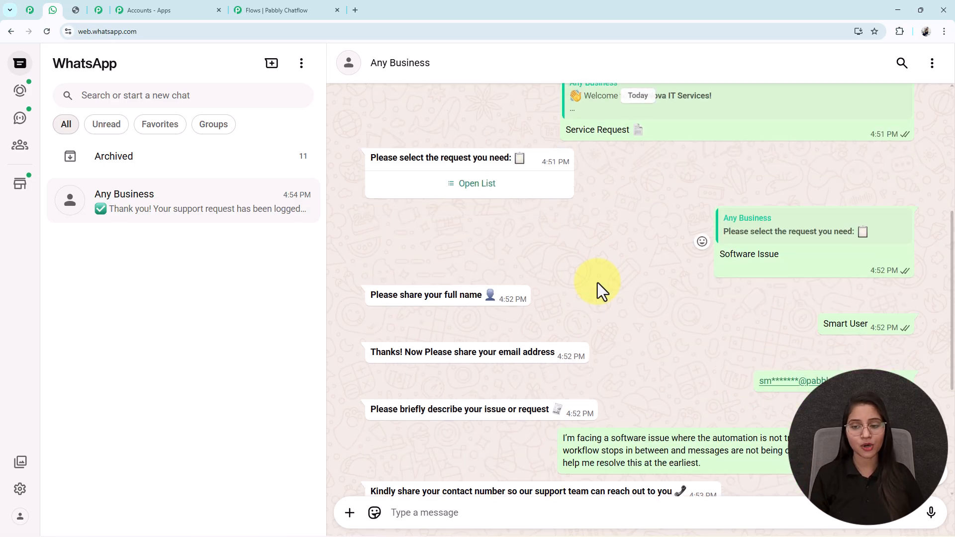
scroll(598, 282, "down", 1)
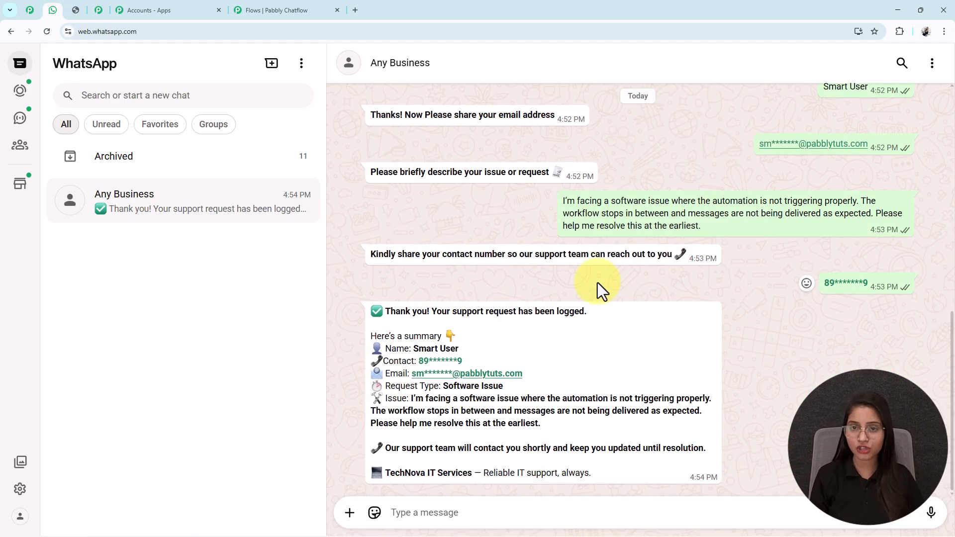
left_click_drag(418, 352, 635, 452)
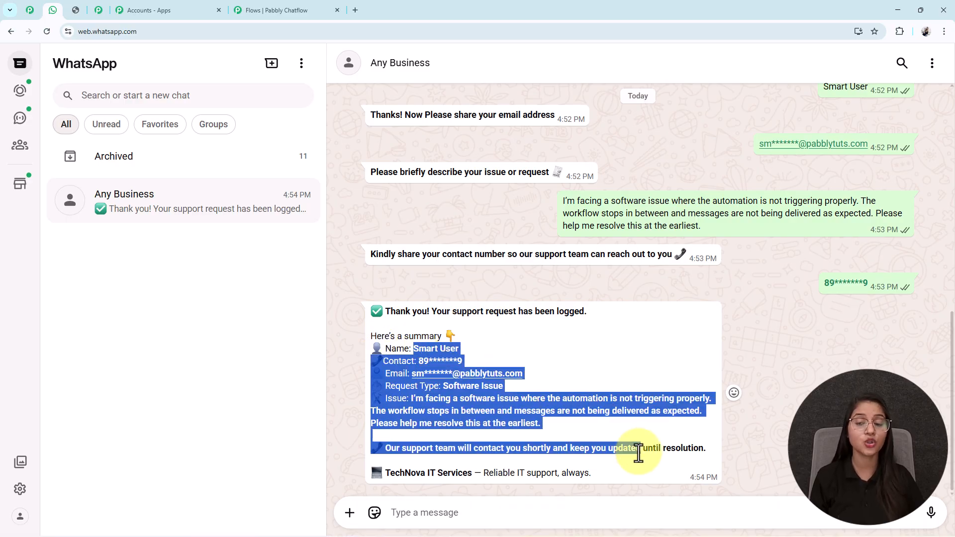
left_click(636, 451)
Open the Pabbly coupon code image in its browser tab
scroll(596, 345, "up", 10)
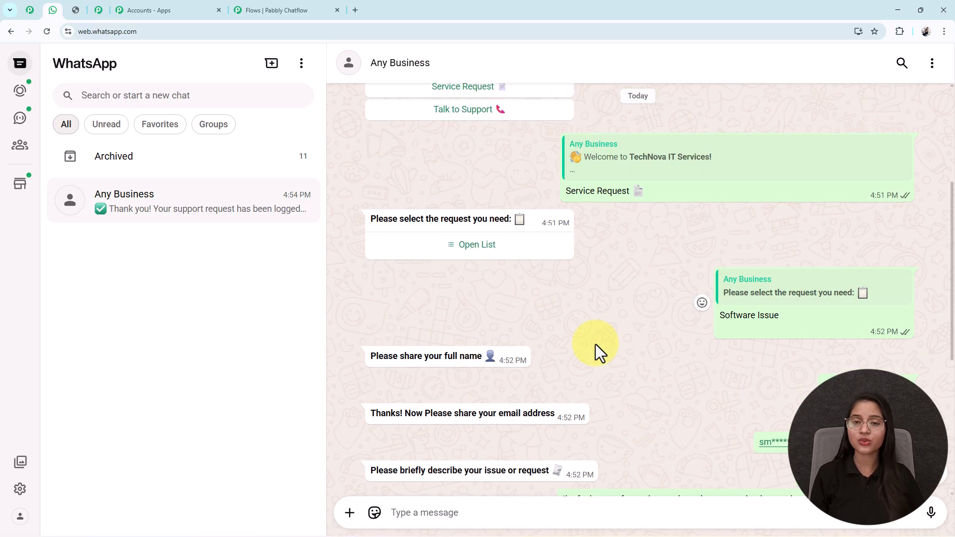
scroll(596, 344, "down", 10)
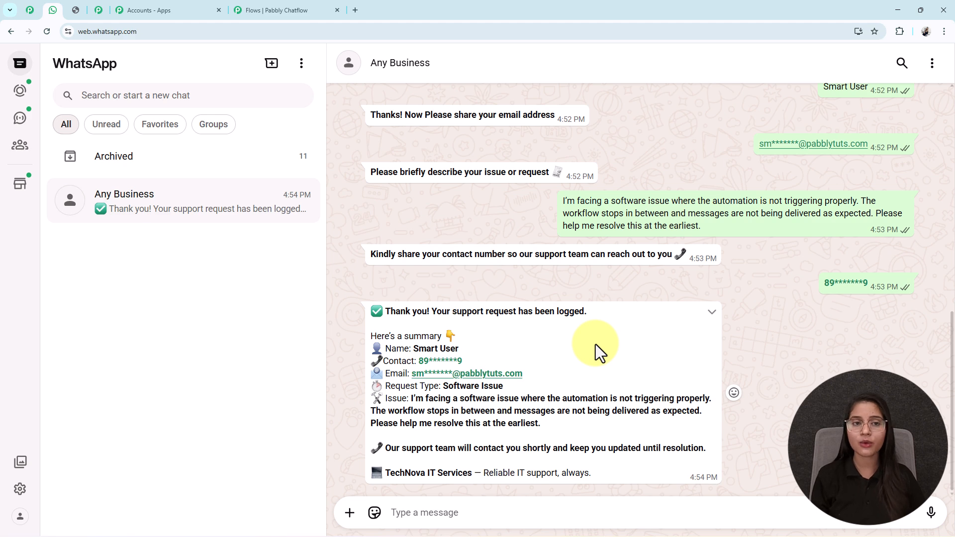
left_click(308, 10)
left_click(75, 10)
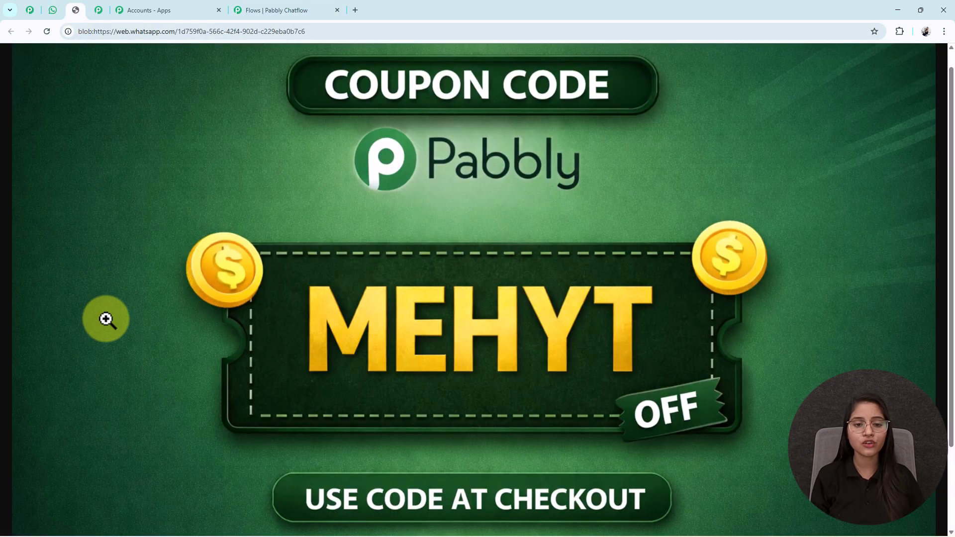